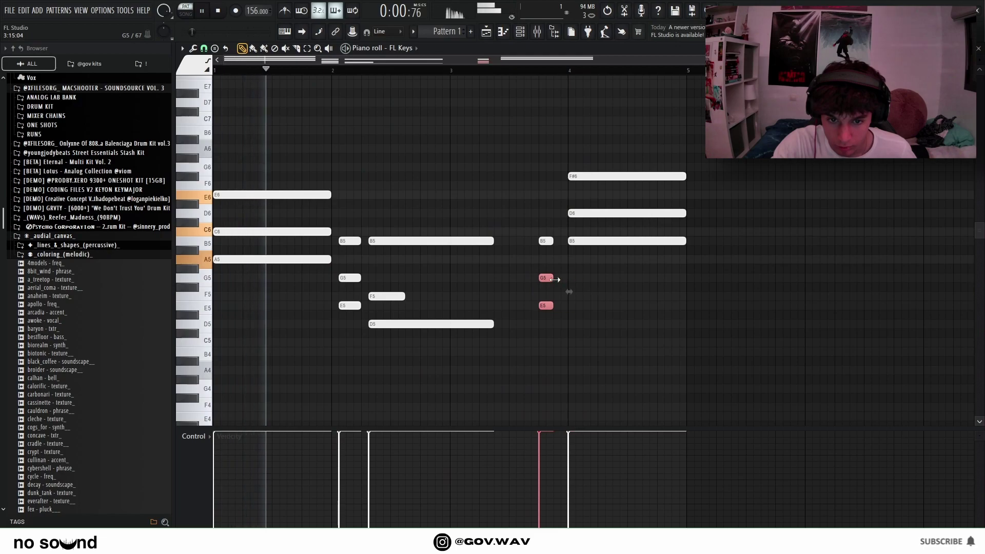
- Lower the top note of the bar 4 chord to F6 and continue the progression with chords in bars 5 to 7
left_click_drag(583, 177, 582, 186)
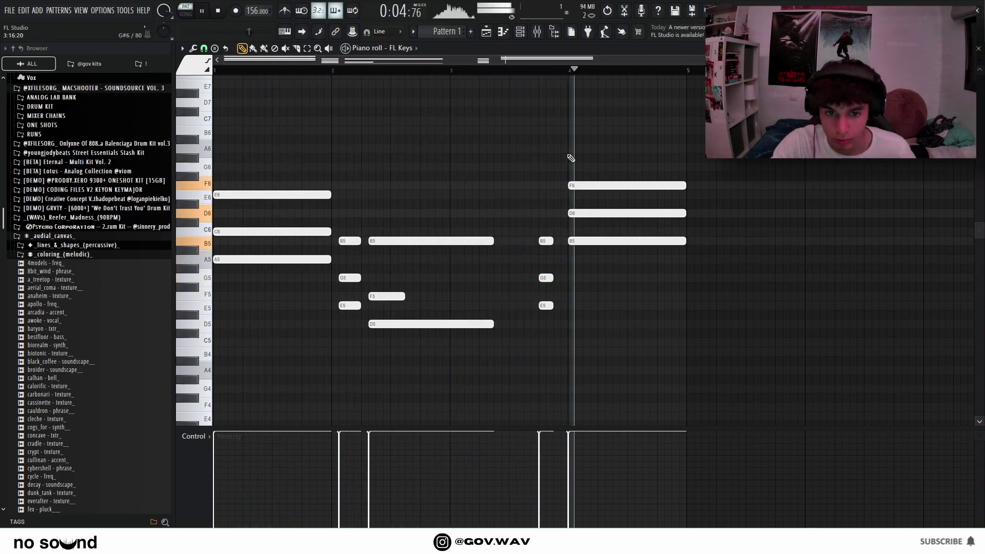
scroll(566, 158, "down", 1)
key("ctrl+b")
scroll(565, 157, "down", 2)
left_click(491, 156, "ctrl")
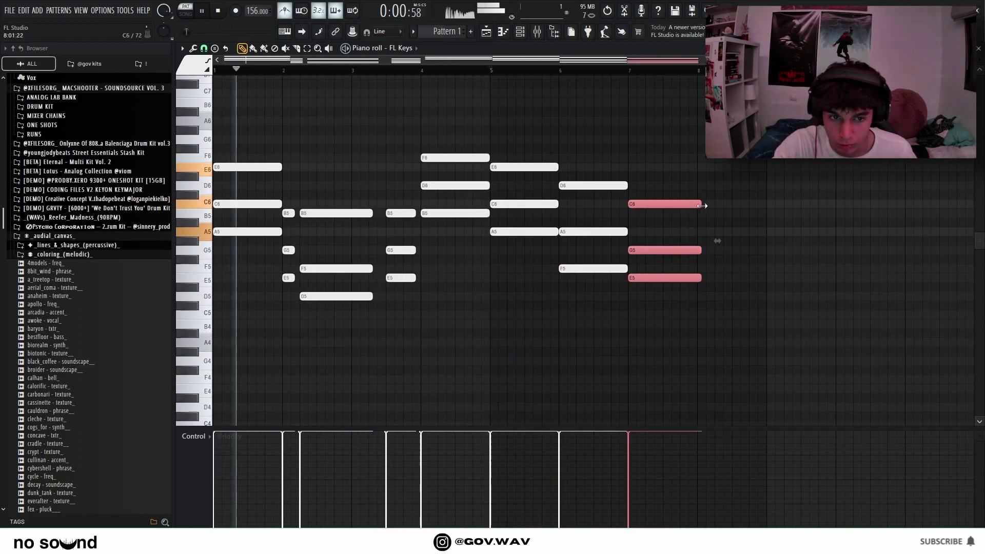
- Extend the bar 7 chord to the end of bar 8 and duplicate the whole eight-bar progression after itself
left_click_drag(702, 206, 767, 206)
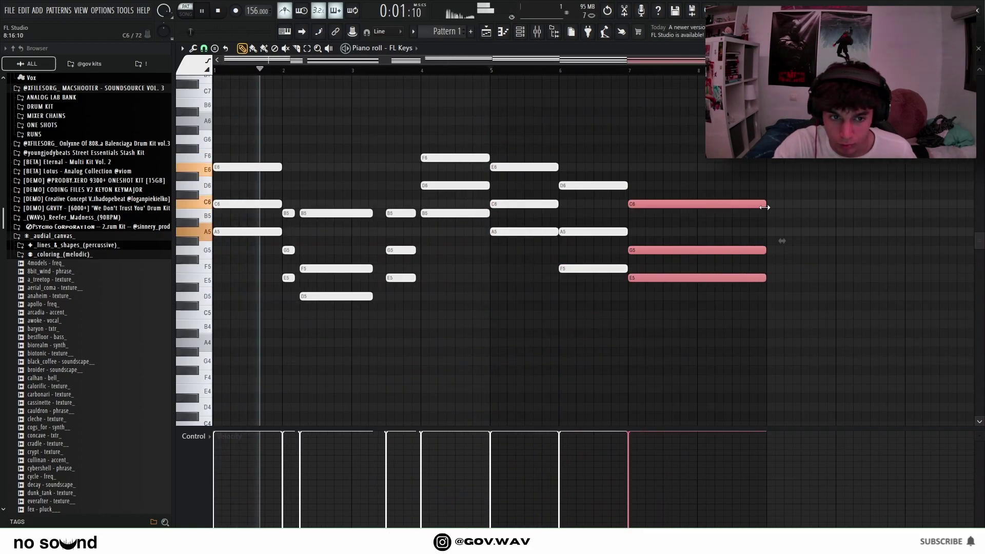
left_click(713, 168, "ctrl")
key("ctrl+b")
scroll(604, 155, "down", 3)
left_click(477, 128, "ctrl")
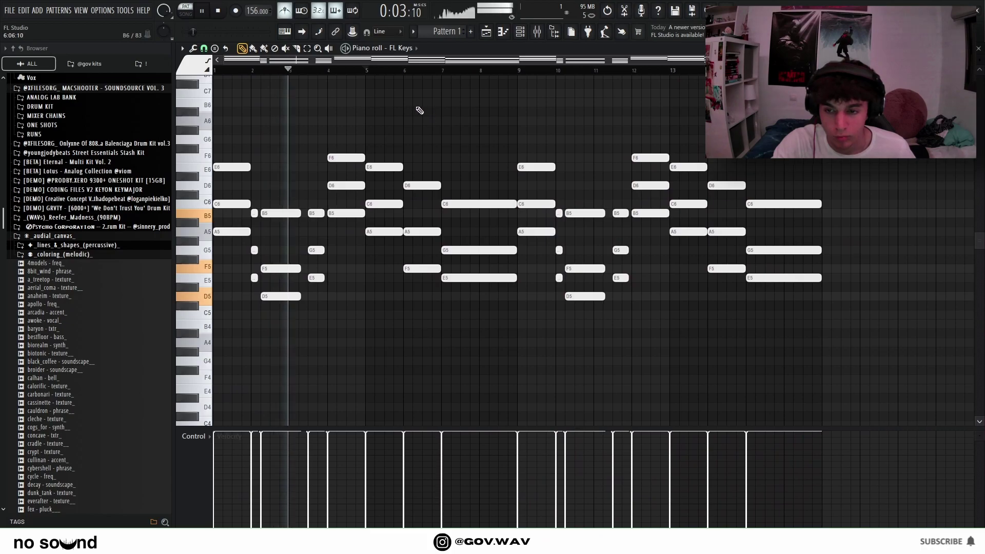
- Split the first bar 7 chord after a short opening hit and change the remaining long notes to B5, G5 and E5
scroll(459, 113, "up", 3)
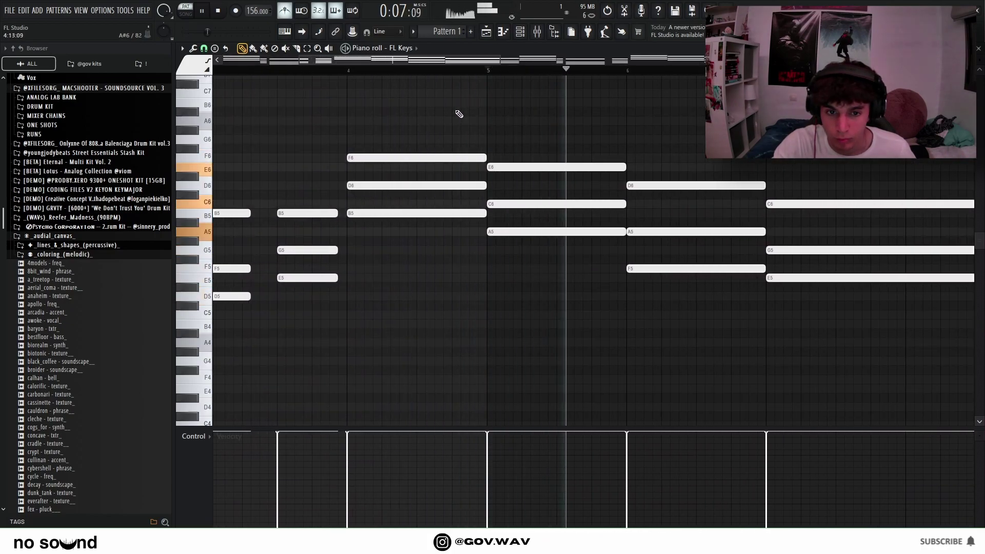
scroll(458, 113, "down", 4)
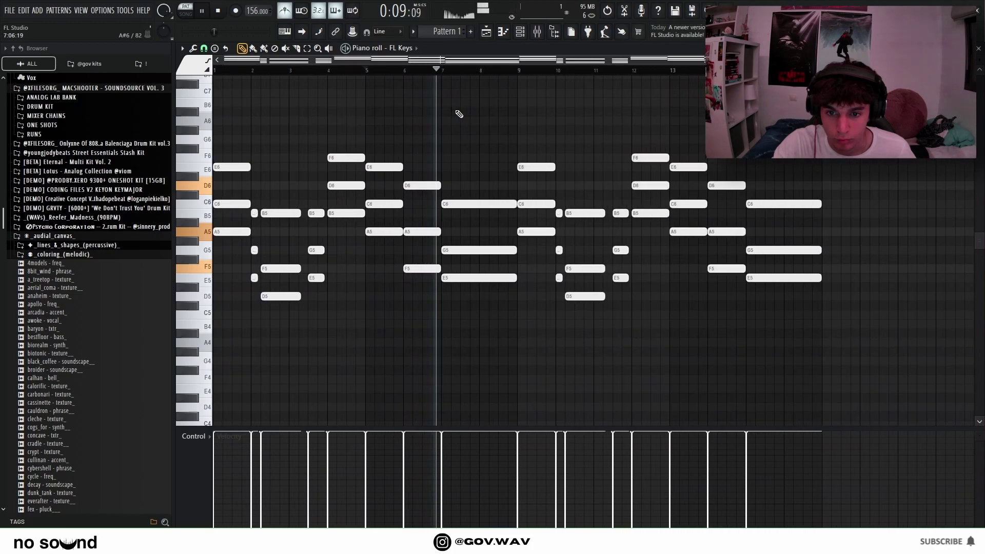
scroll(432, 287, "up", 4)
left_click_drag(515, 315, 525, 201)
left_click_drag(676, 207, 661, 238)
key("ctrl+d")
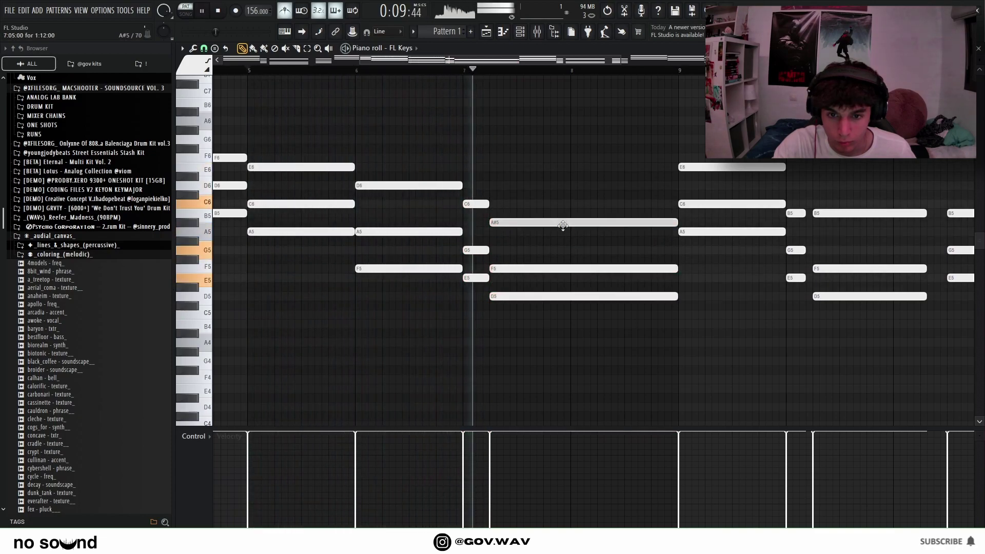
left_click_drag(562, 222, 561, 228)
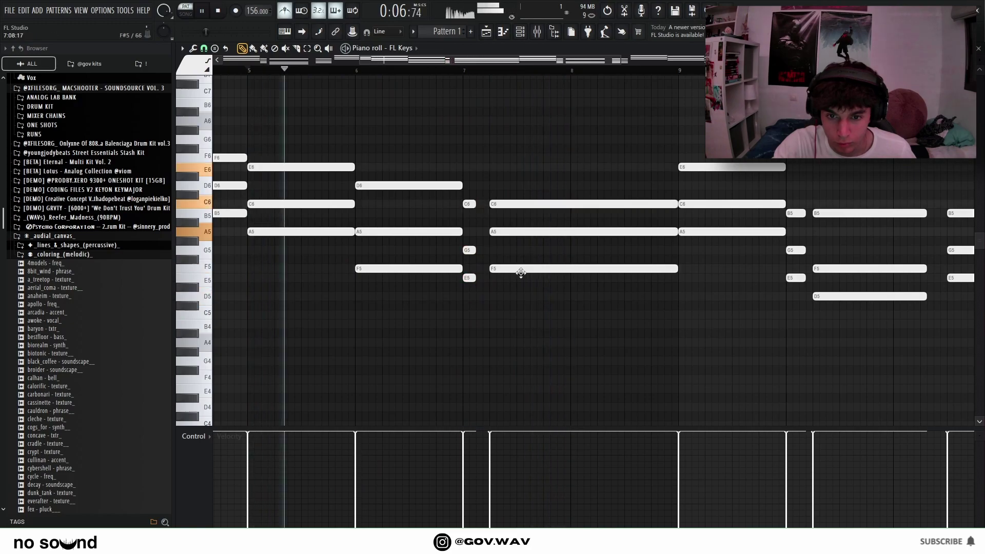
left_click_drag(521, 272, 501, 251)
key("ctrl+d")
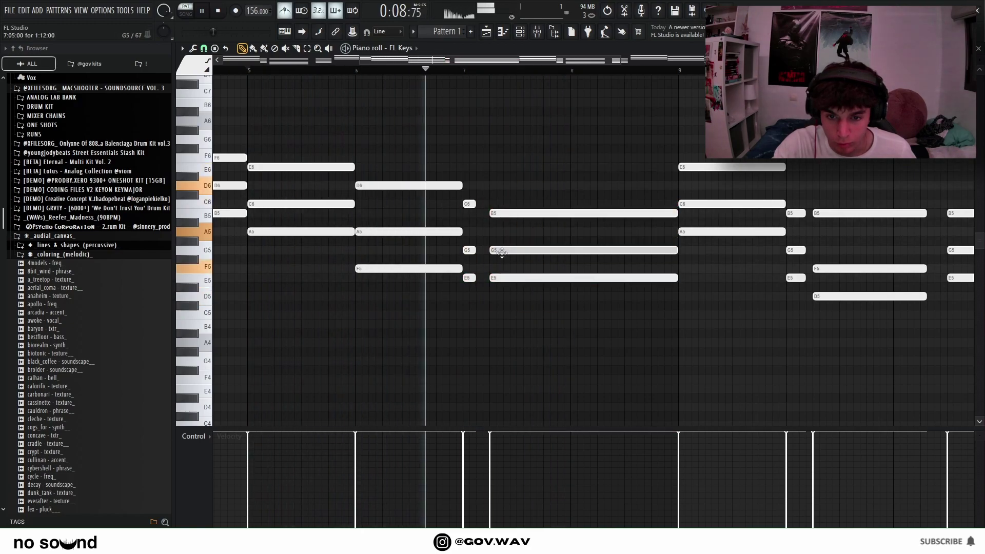
scroll(513, 187, "down", 3)
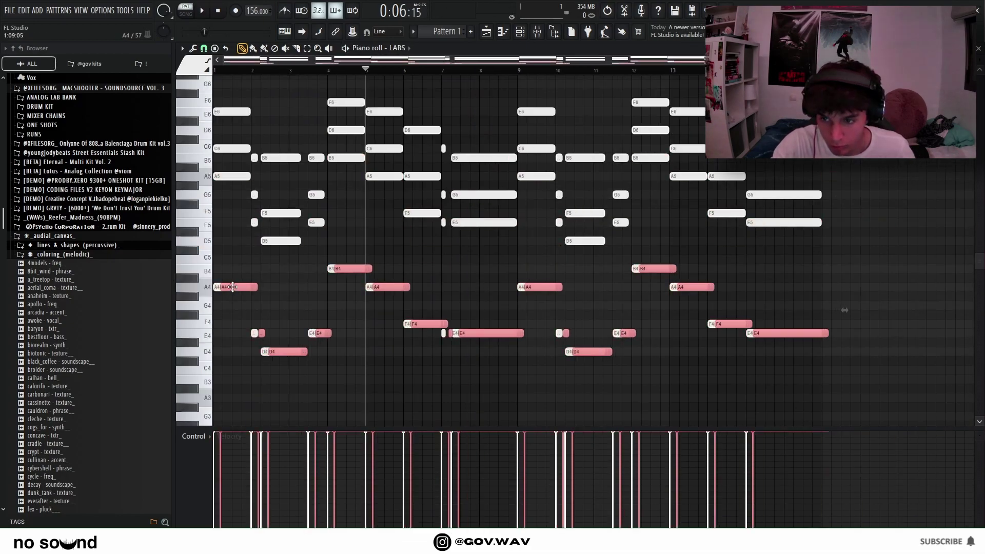
- Move the duplicated bass notes down one octave, aligned with the original bass line, and play the pattern
key("ctrl+Down")
scroll(221, 292, "down", 2)
key("ctrl+d")
key("space")
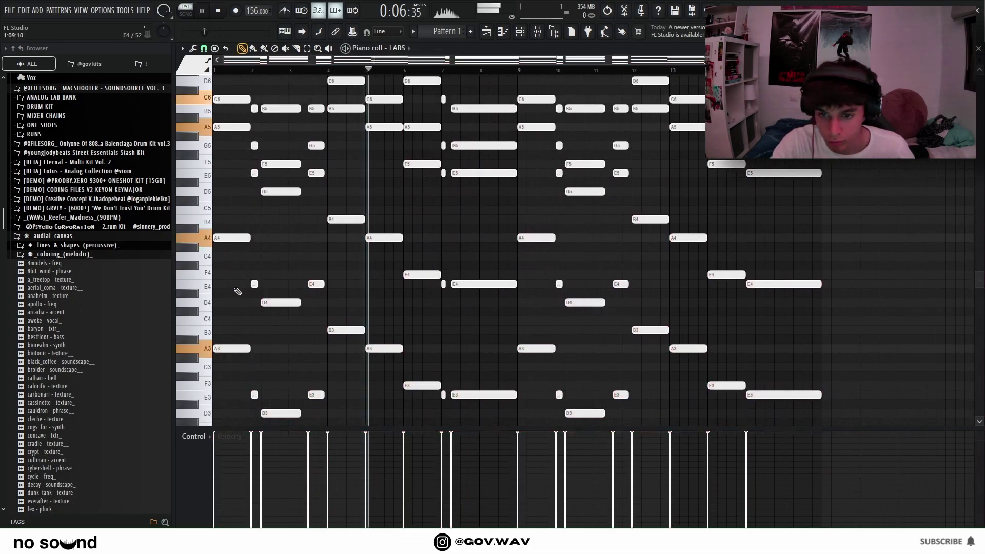
- Lower the velocity of both bass octaves, reducing the lowest octave further, and clear the selection
scroll(452, 230, "up", 3)
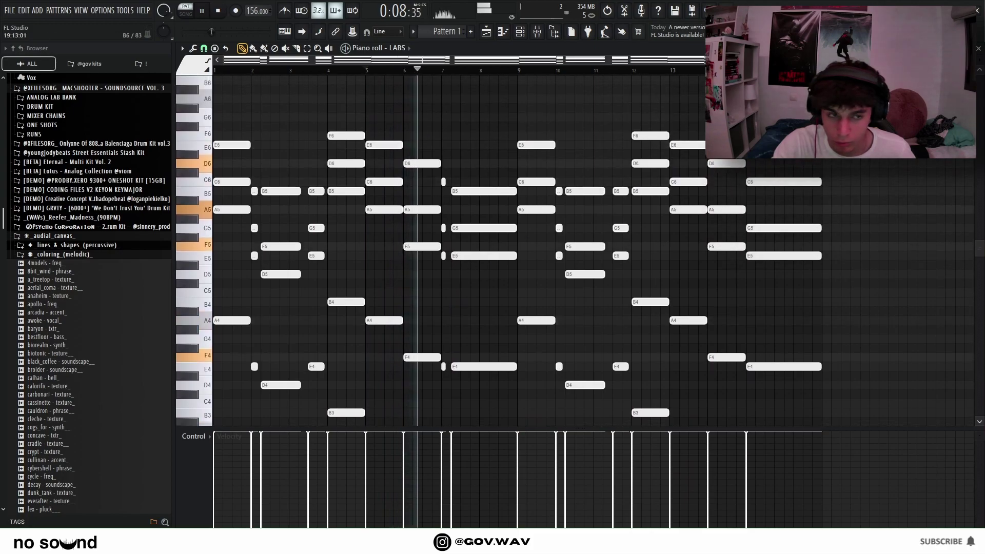
left_click_drag(981, 60, 981, 62)
scroll(633, 165, "down", 3)
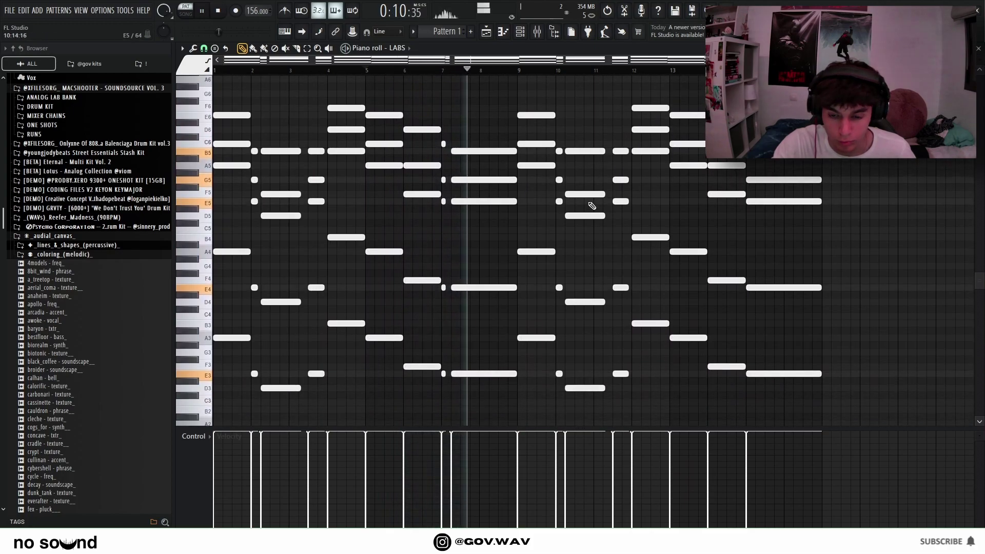
left_click_drag(879, 400, 169, 220)
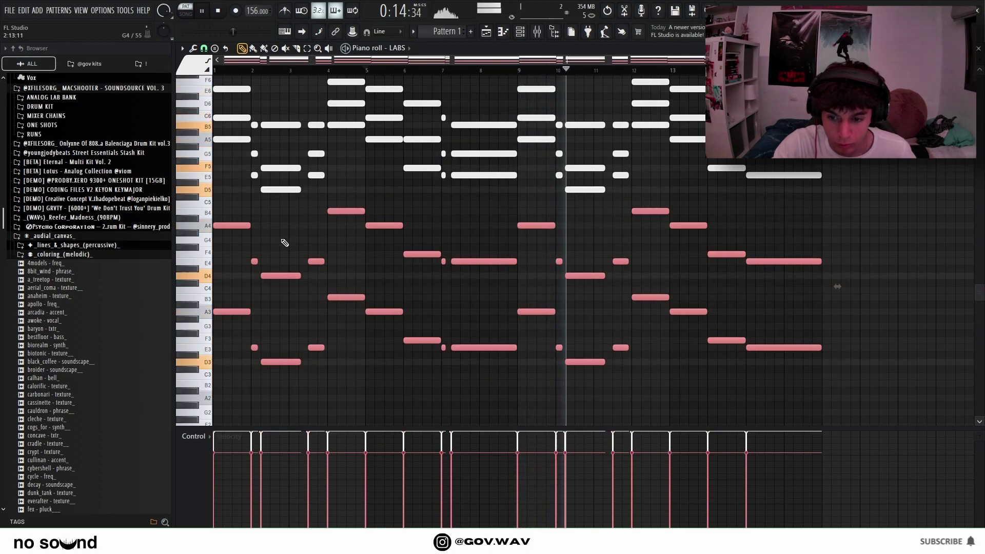
left_click_drag(796, 400, 196, 289)
scroll(405, 304, "down", 2)
key("ctrl+d")
- Randomize the velocity of the notes and strum the start and end times of the chords
key("alt+r")
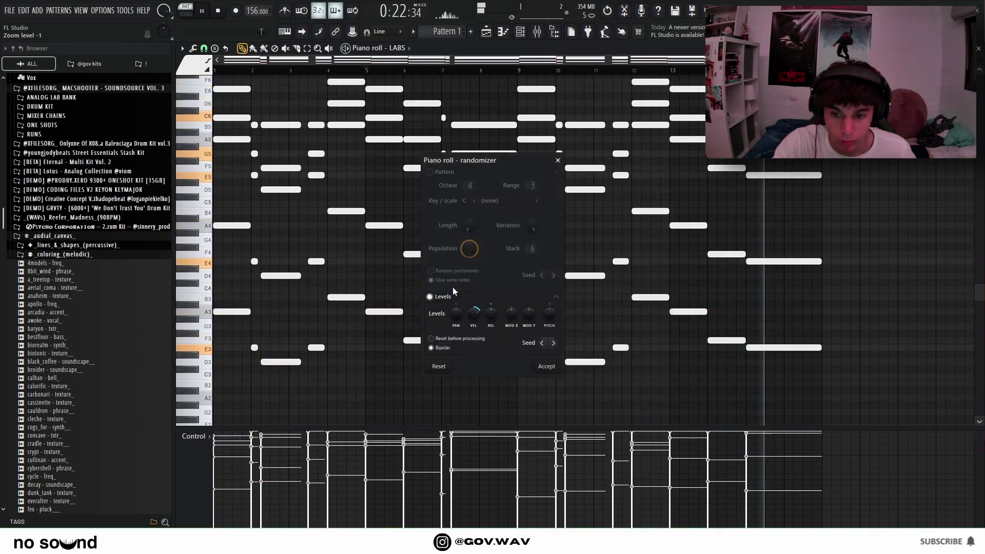
left_click(547, 366)
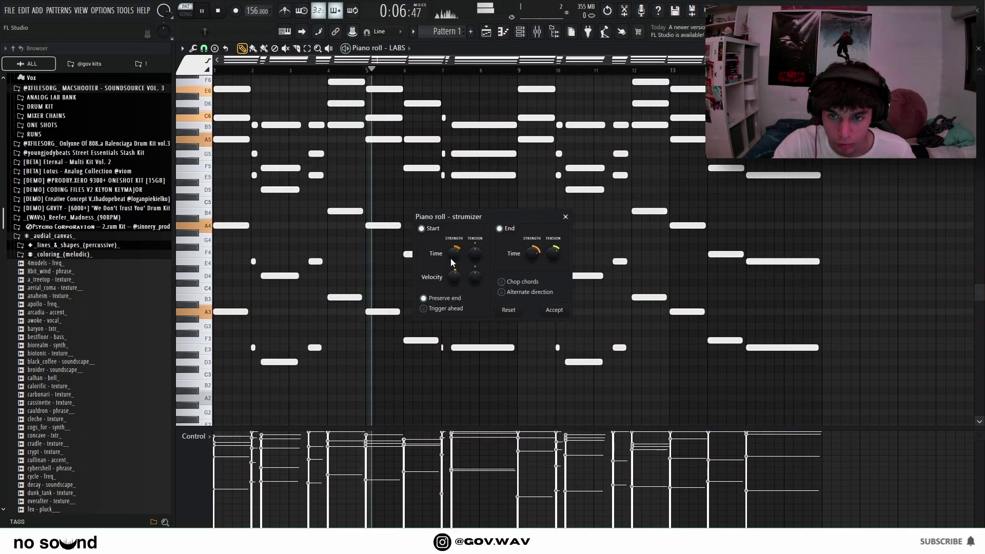
left_click(556, 312)
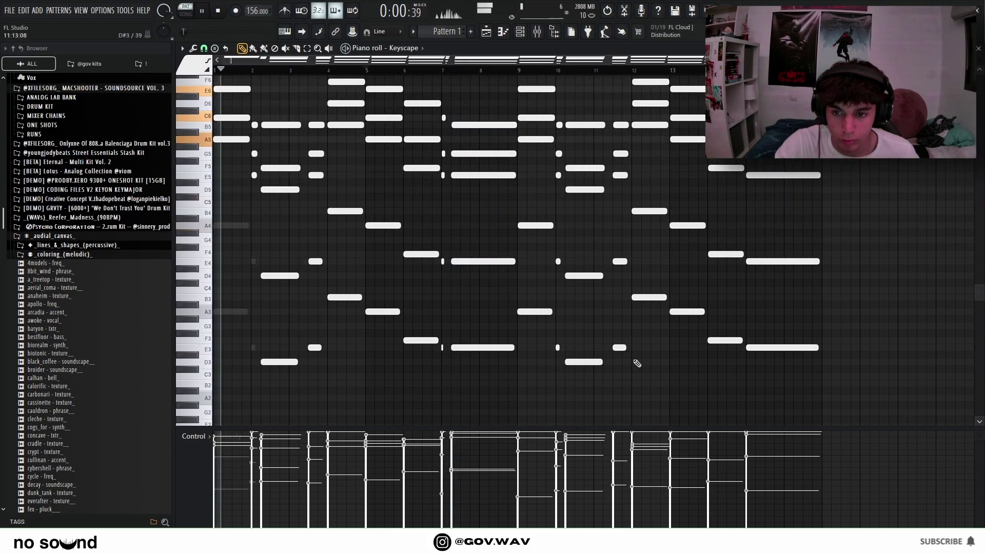
- Mute the remaining bass notes in both low octaves of the Keyscape part, from bar 2 onward
right_click(288, 276, "alt")
right_click(290, 362, "alt")
right_click(316, 348, "alt")
right_click(317, 262, "alt")
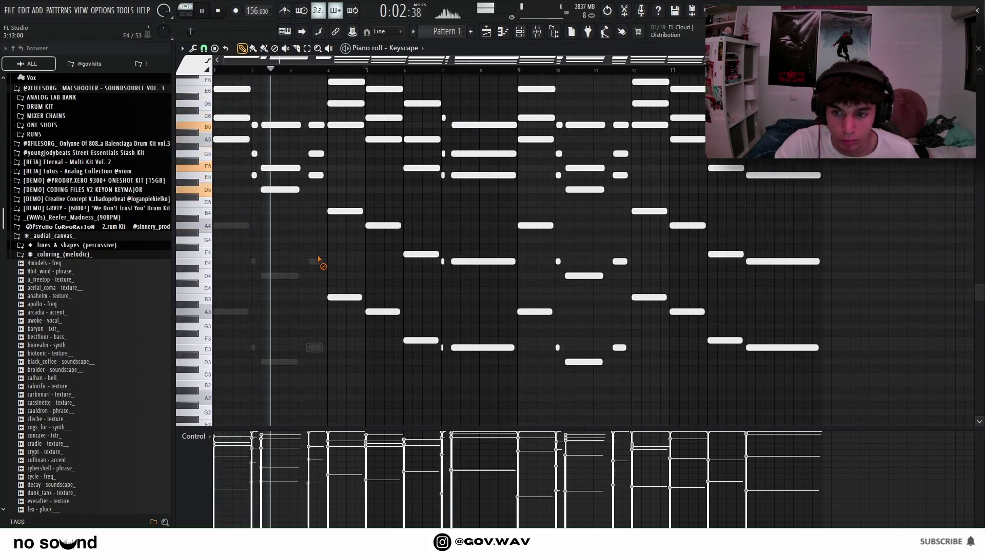
right_click(382, 312, "alt")
right_click(386, 226, "alt")
right_click(413, 340, "alt")
right_click(424, 255, "alt")
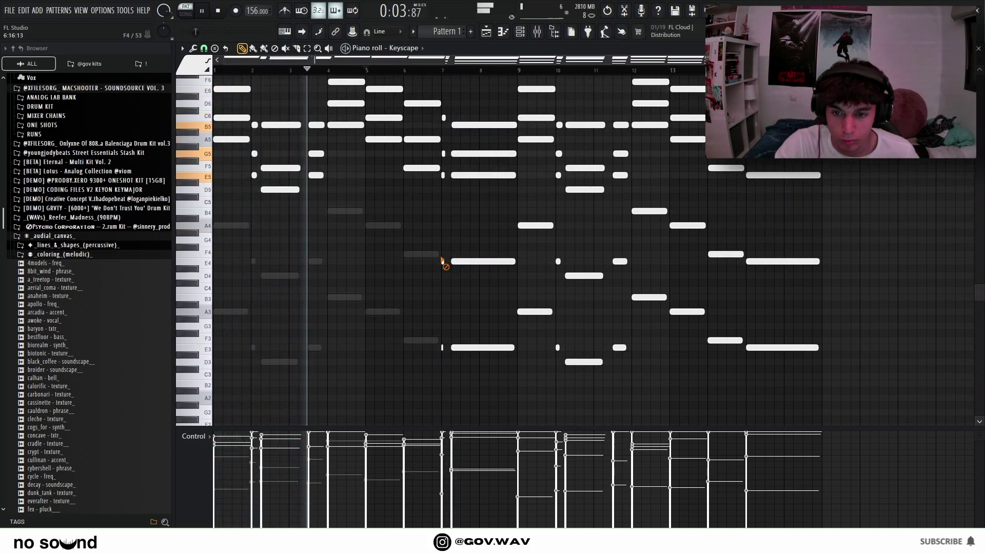
right_click(505, 347, "alt")
right_click(533, 312, "alt")
right_click(558, 261, "alt")
right_click(573, 362, "alt")
right_click(573, 276, "alt")
right_click(558, 348, "alt")
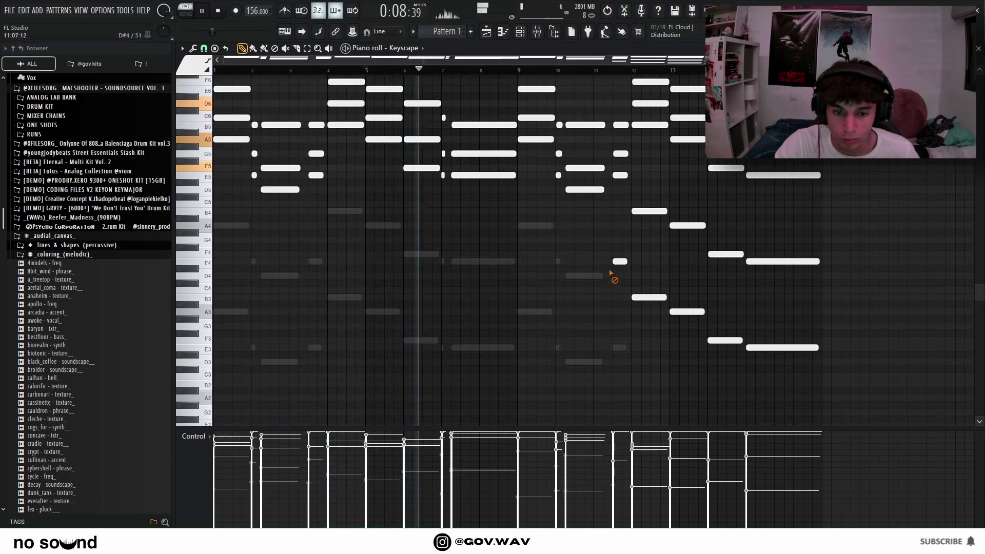
right_click(658, 211, "alt")
right_click(680, 226, "alt")
right_click(717, 254, "alt")
right_click(716, 339, "alt")
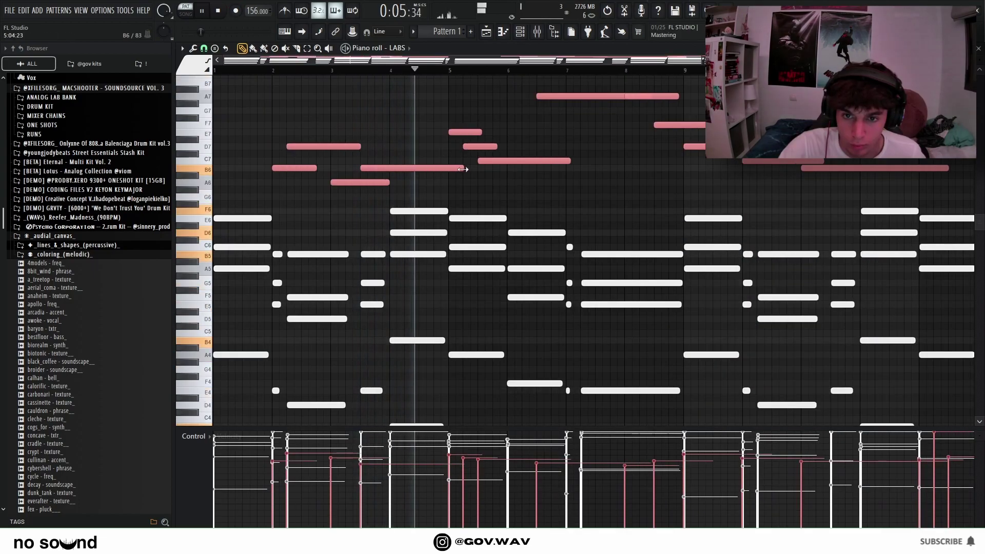
- Lengthen the selected high melody notes of the LABS part slightly and clear the selection
left_click_drag(462, 169, 465, 169)
left_click(439, 104, "ctrl")
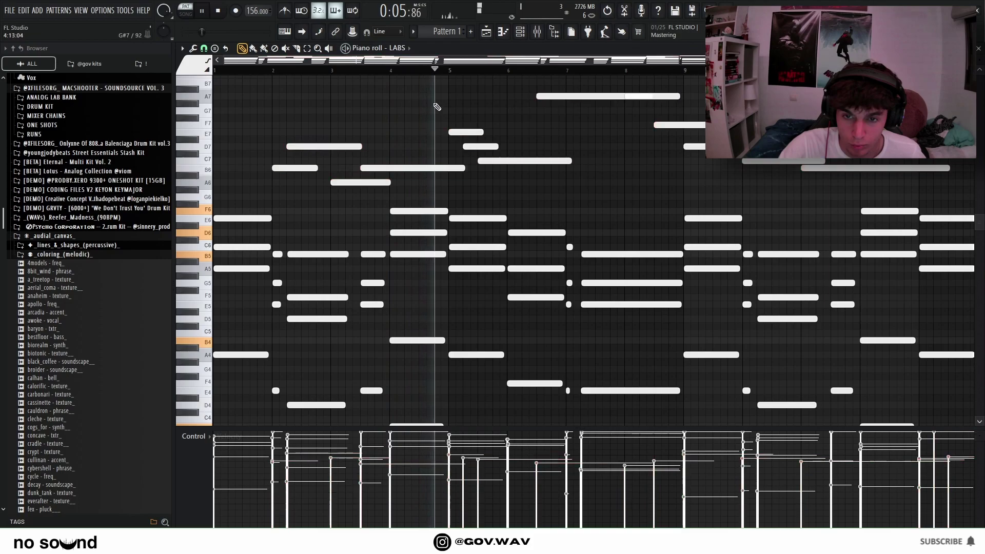
scroll(505, 102, "down", 3)
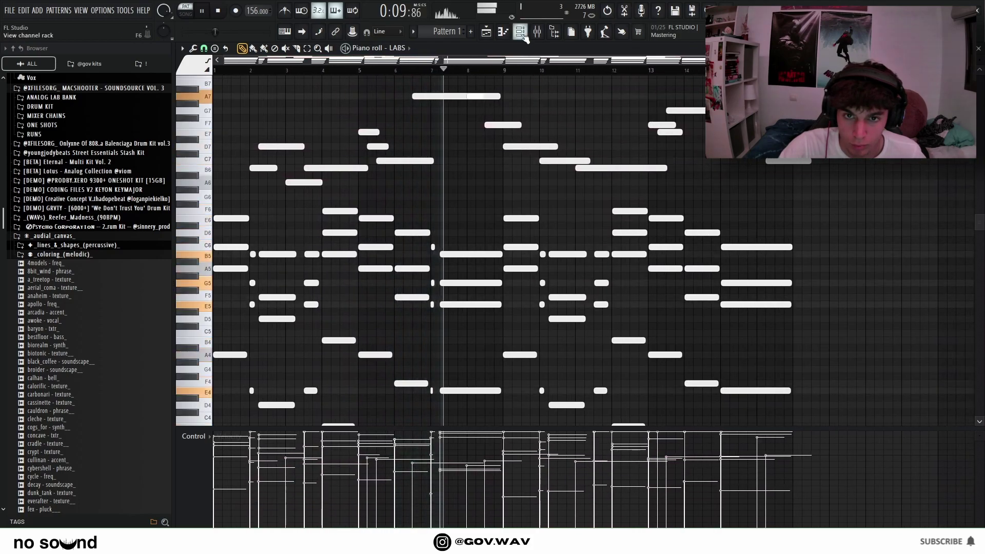
- Trim the last high C7 melody note so it ends at the start of bar 17
scroll(744, 169, "up", 5)
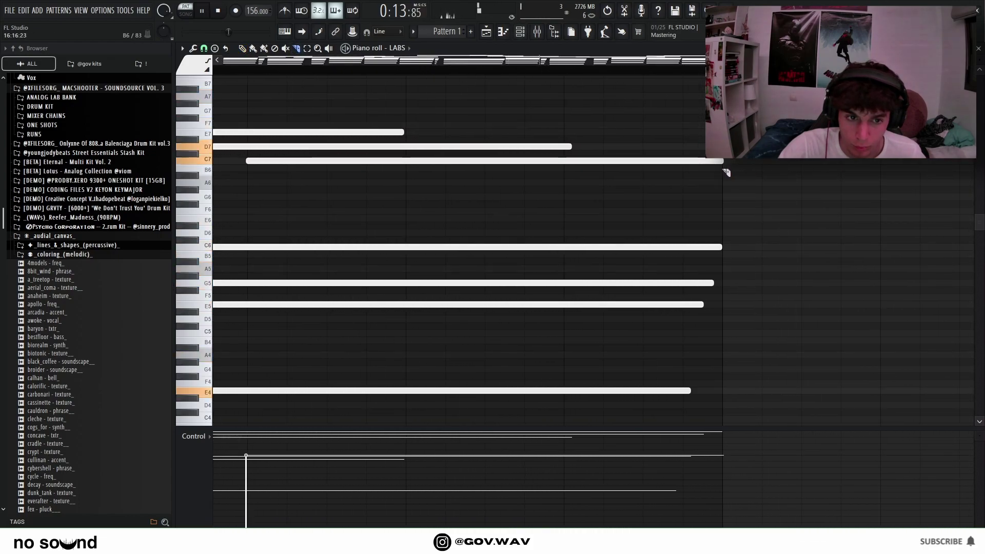
scroll(727, 182, "down", 5)
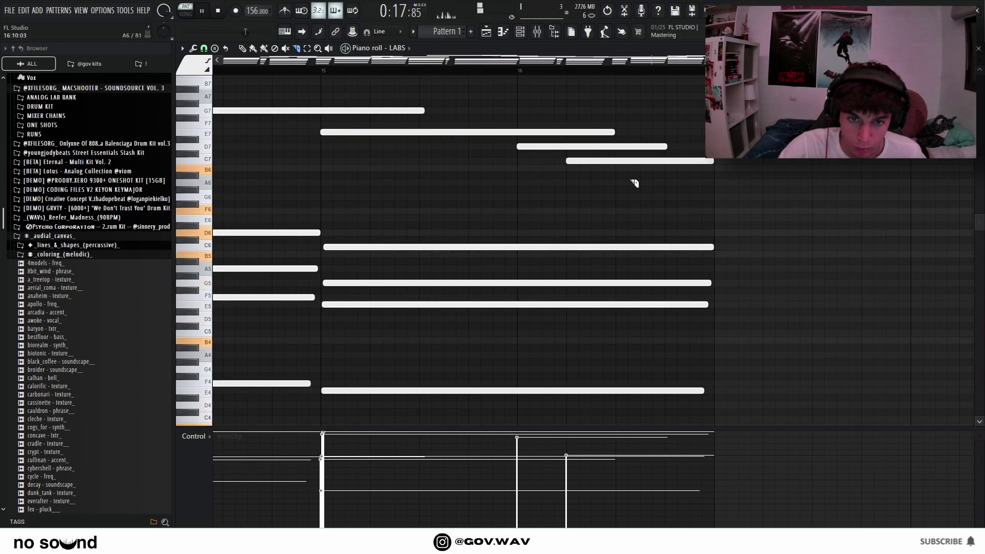
scroll(635, 183, "up", 4)
scroll(519, 150, "down", 10)
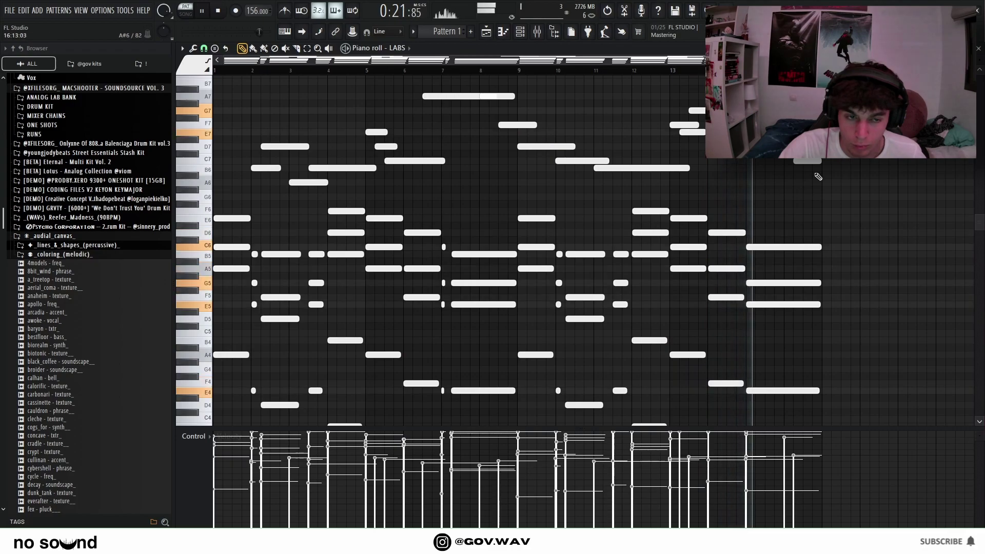
- Load the Offerings preset from the Digital Essentials bank and close the Analog Lab V window
scroll(815, 174, "down", 3)
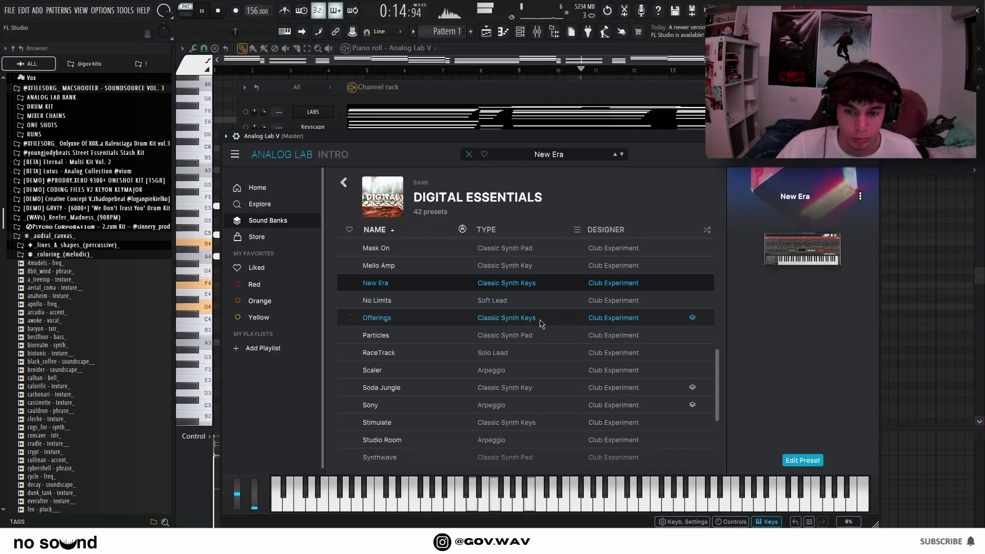
left_click(543, 319)
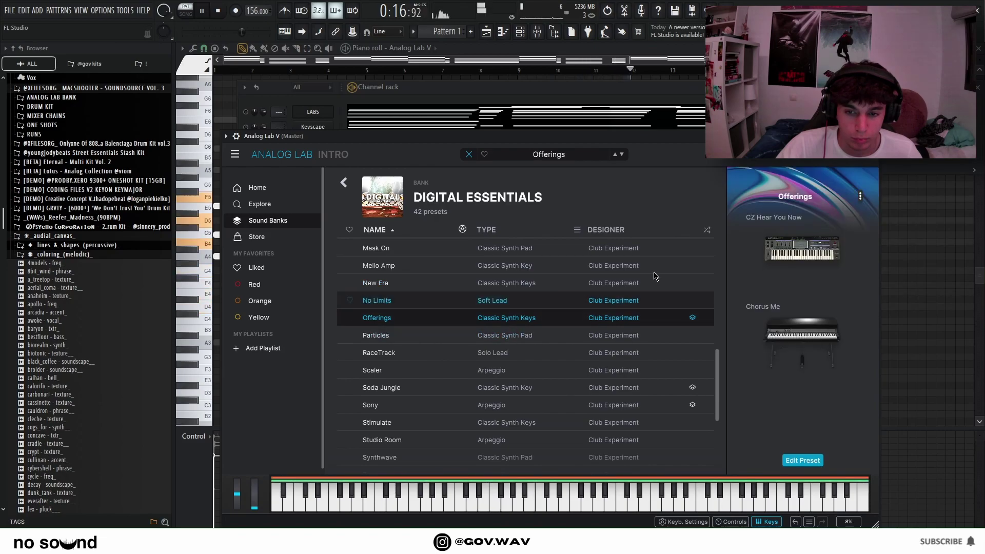
left_click(872, 136)
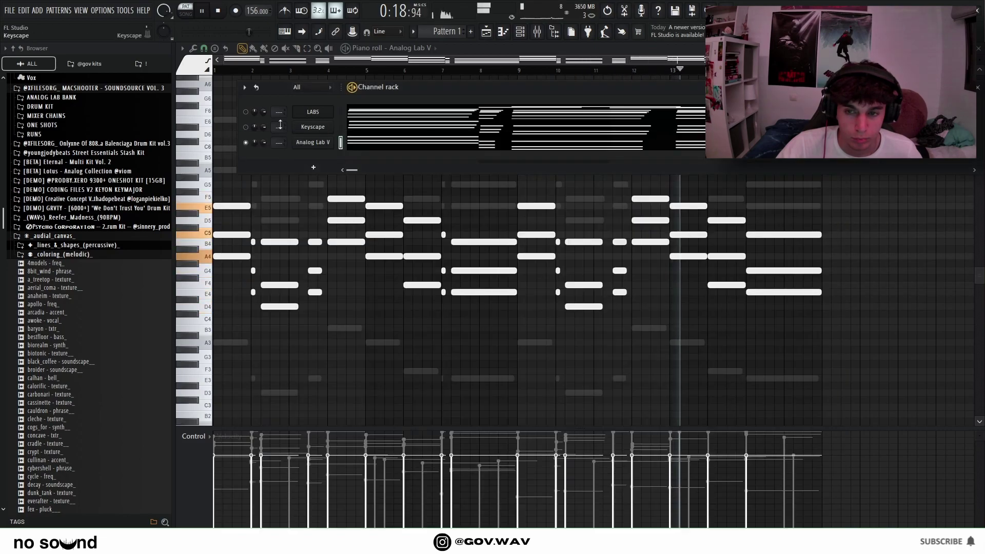
- Unsolo the Analog Lab V channel so LABS and Keyscape play too, and open the choices for adding a channel
right_click(246, 144)
left_click(258, 150)
left_click_drag(269, 145, 268, 152)
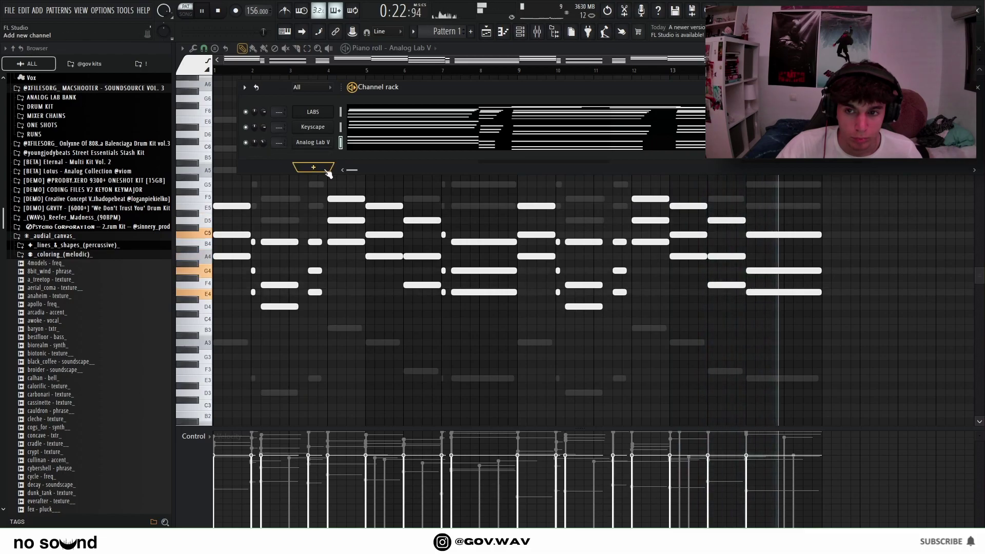
left_click(313, 168)
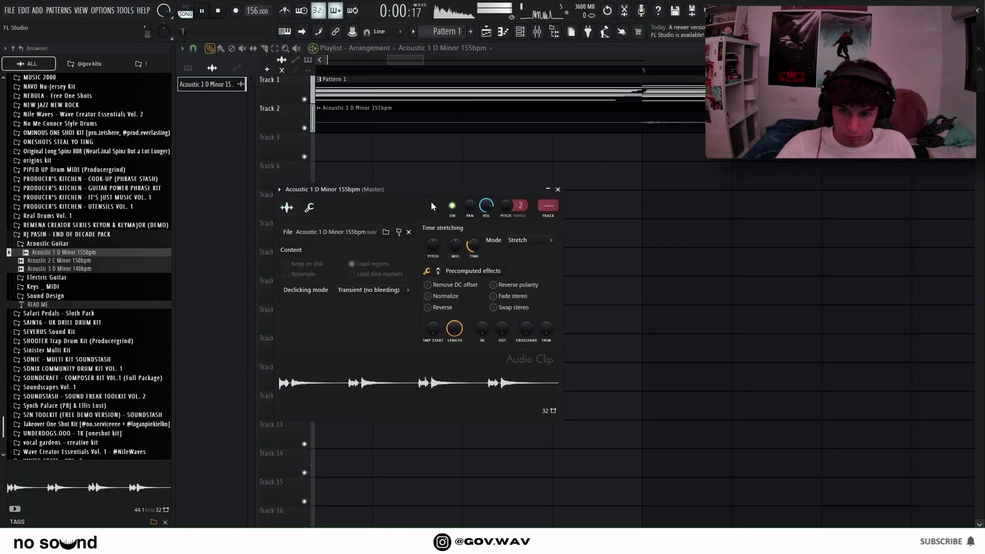
- Pitch the Acoustic 1 D Minor 155bpm clip down by 100 cents and close its settings
key("space")
left_click_drag(432, 250, 432, 254)
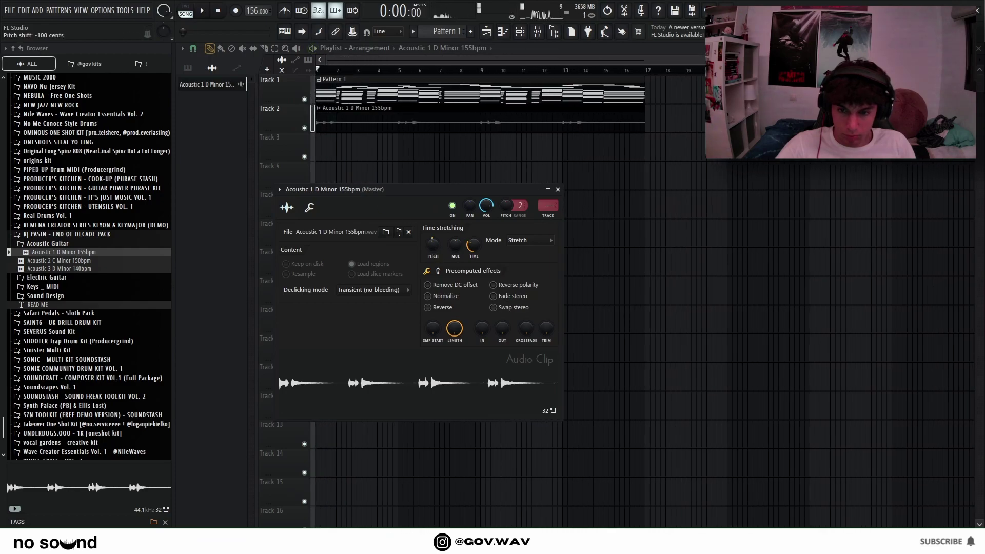
left_click(558, 190)
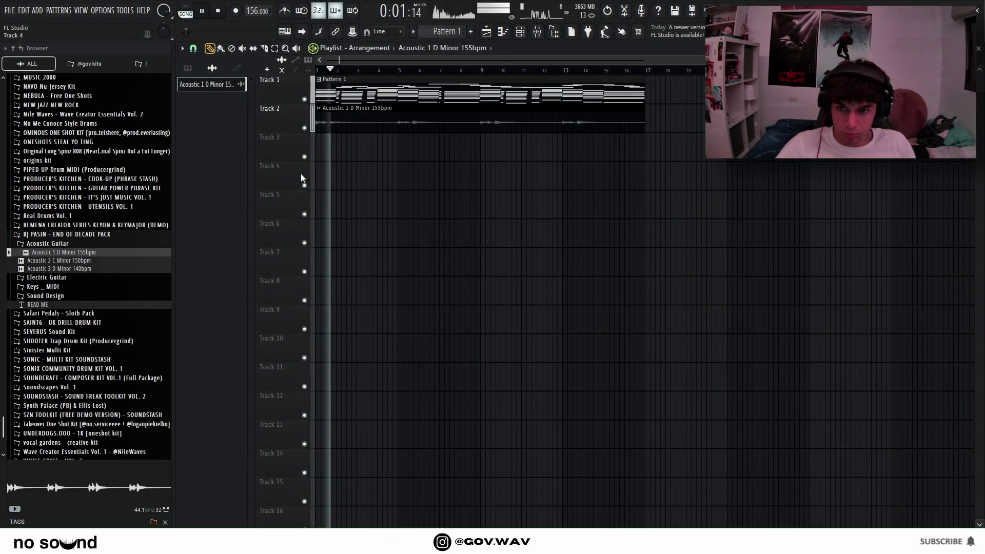
scroll(334, 182, "up", 5)
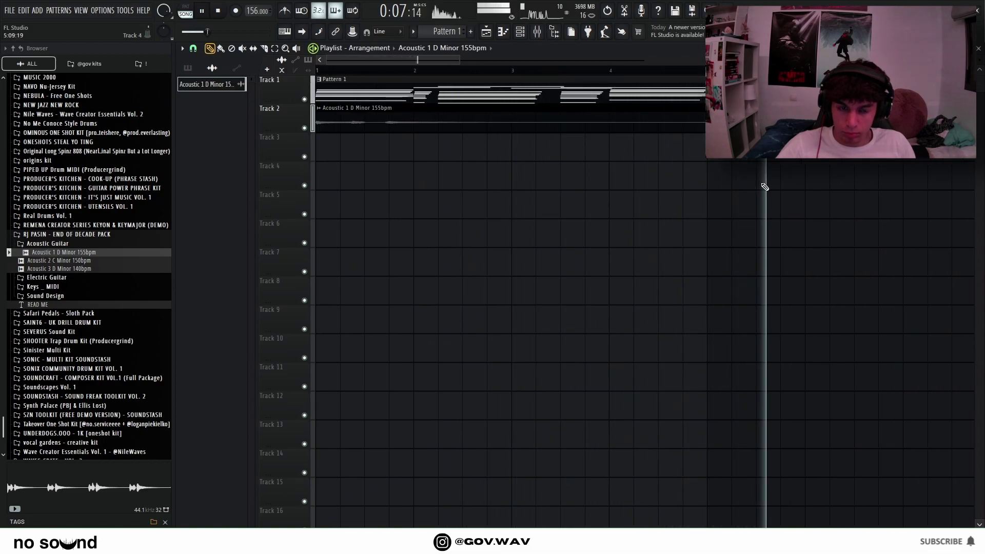
scroll(749, 186, "down", 3)
scroll(622, 161, "up", 4)
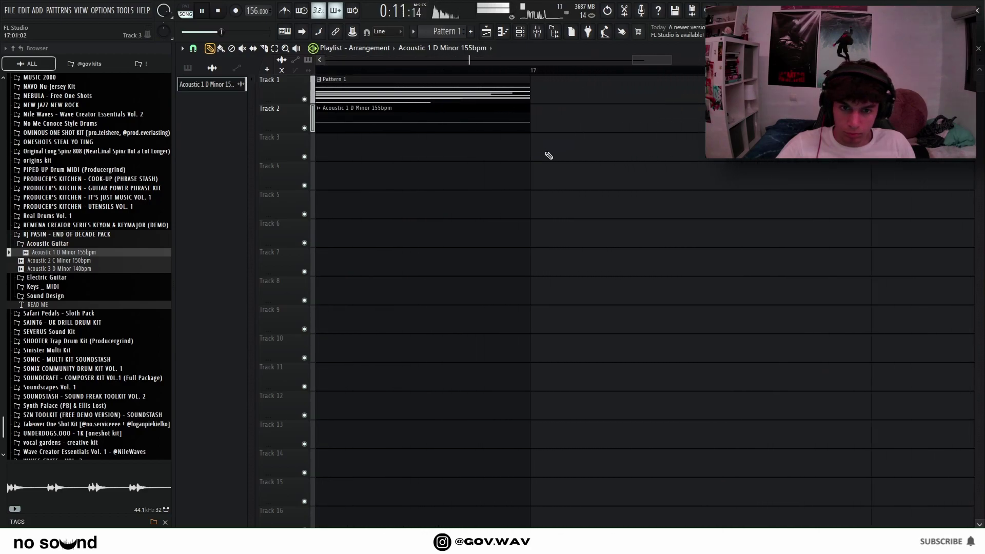
- Move the Acoustic 2 C Minor 150bpm clip on Track 3 so it starts at bar 3
scroll(548, 155, "down", 5)
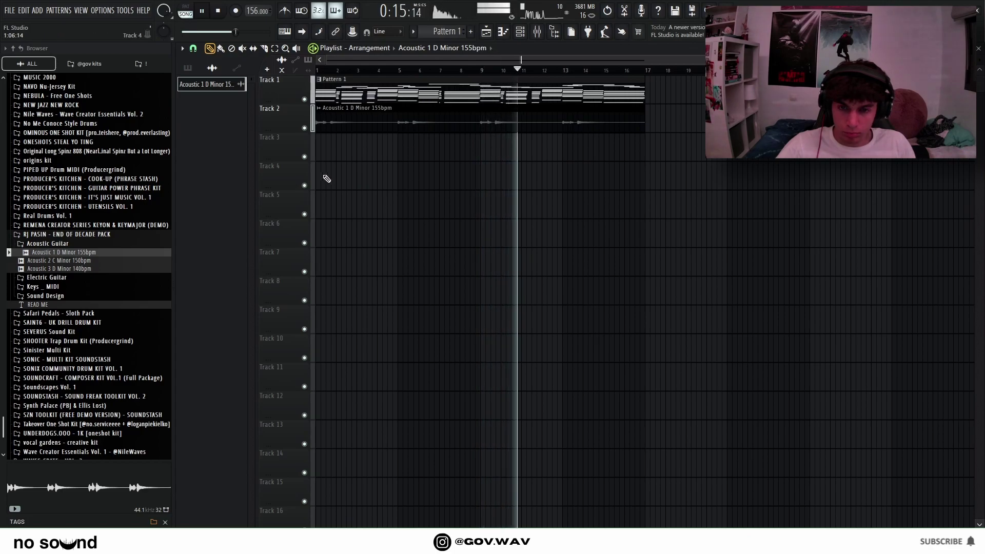
scroll(313, 201, "up", 4)
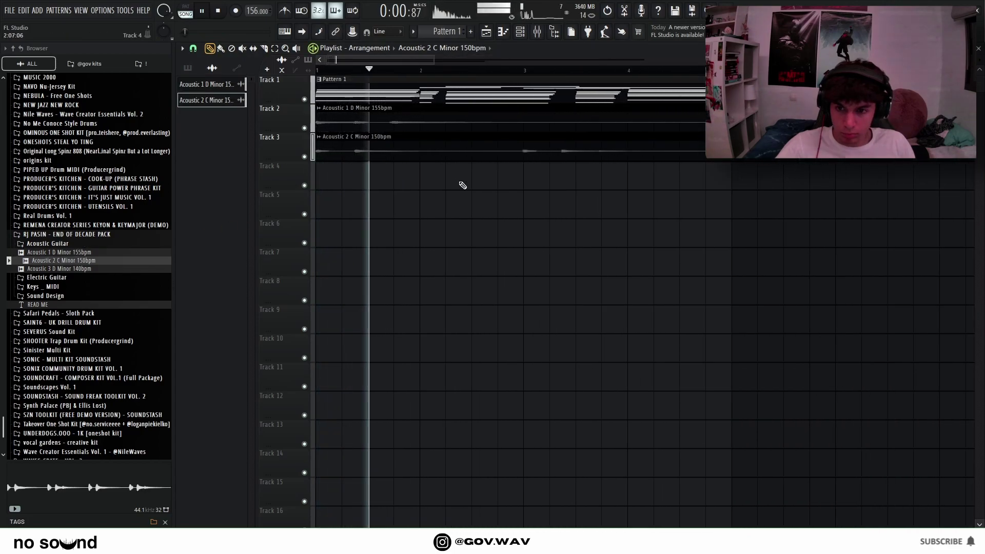
left_click_drag(401, 150, 671, 159)
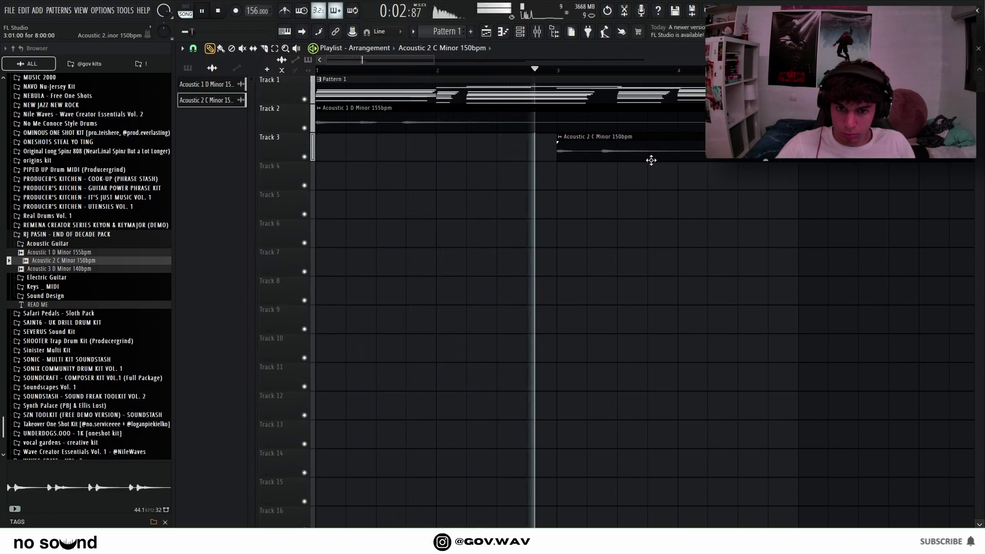
scroll(616, 213, "up", 3)
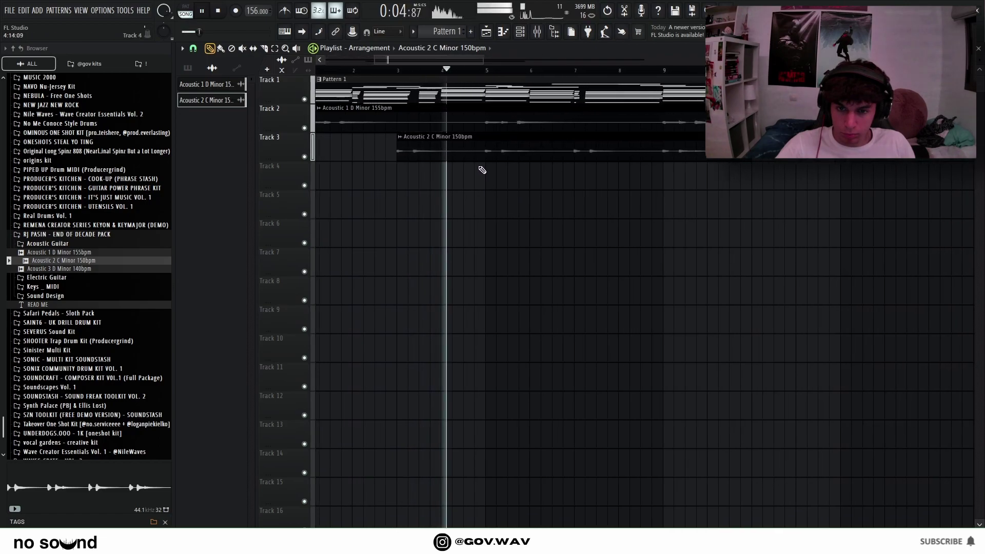
- Slice the Acoustic 2 C Minor clip just before bar 5 and move the remaining part to start just before bar 7
scroll(561, 214, "down", 4)
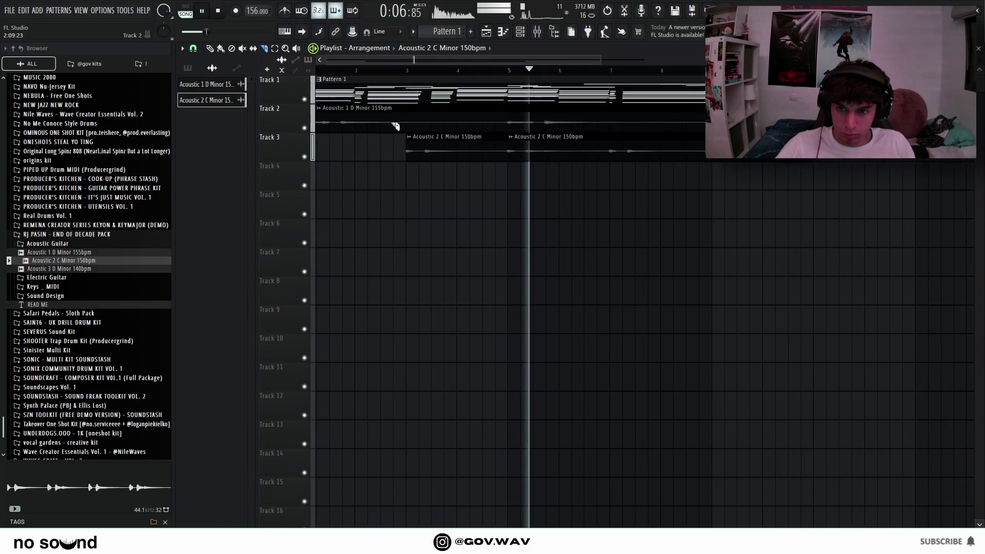
key("ctrl+z")
scroll(502, 184, "up", 4)
left_click_drag(496, 128, 497, 164)
scroll(496, 167, "down", 4)
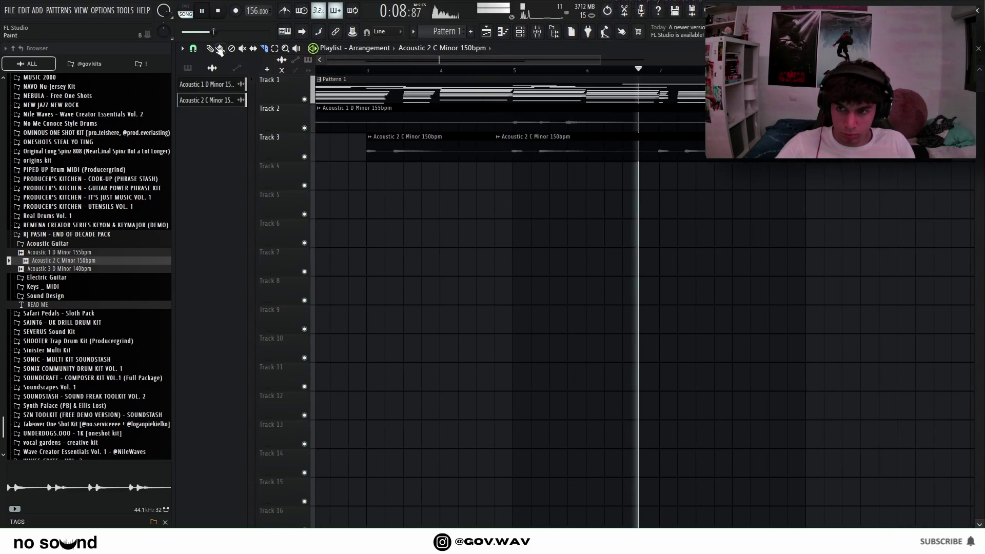
left_click(215, 49)
key("space")
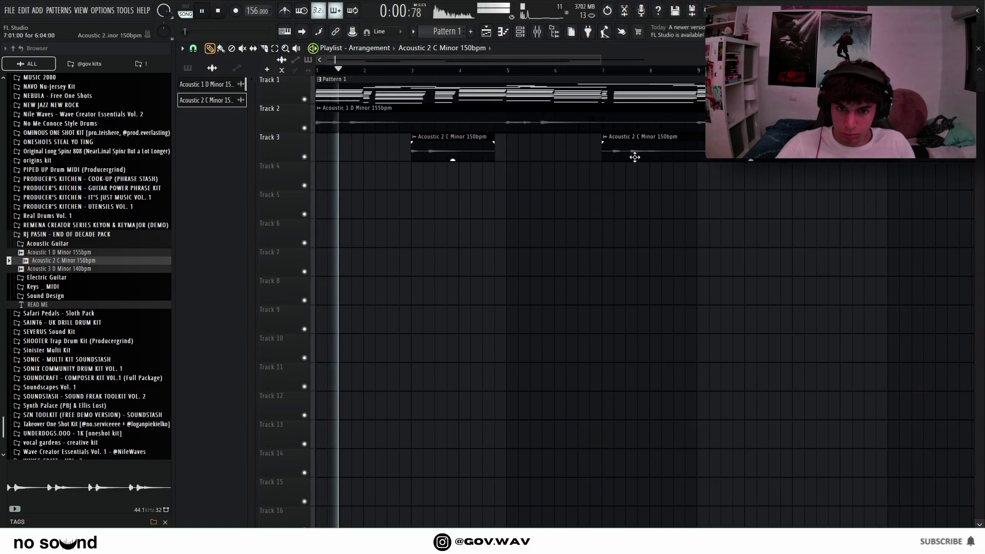
scroll(616, 188, "up", 1)
scroll(615, 186, "down", 2)
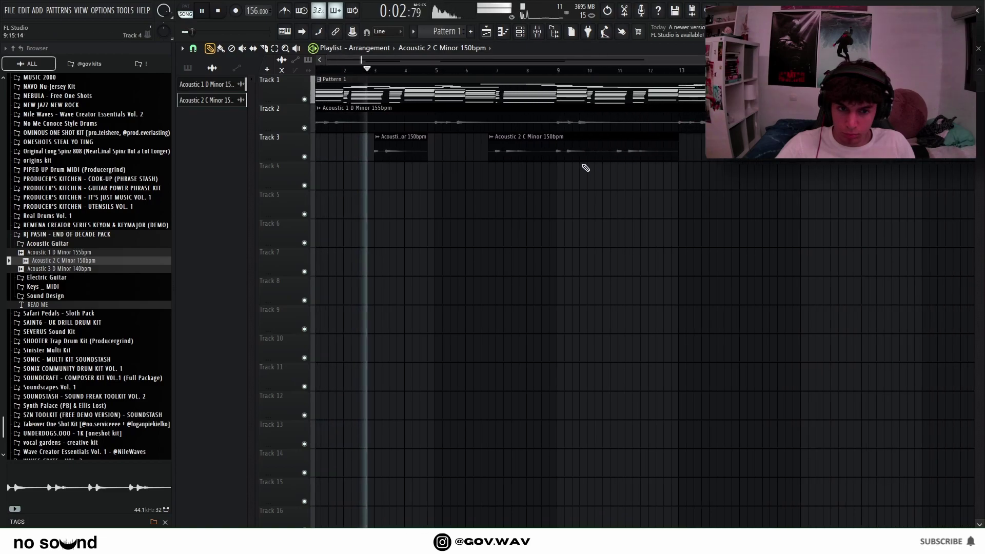
- Slice the second Acoustic 2 piece just before bar 9 and move the remainder to around bar 11
scroll(564, 170, "up", 5)
key("c")
scroll(469, 177, "down", 4)
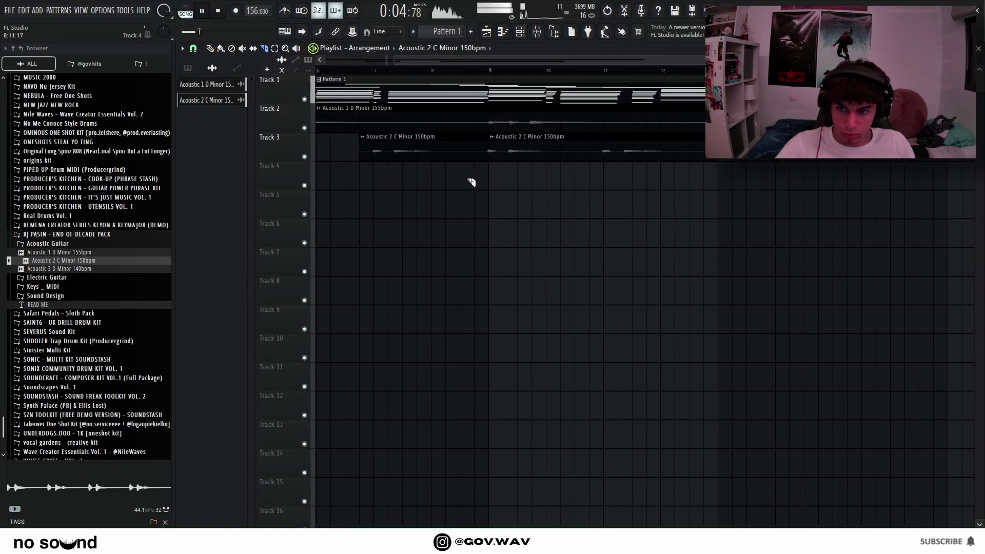
scroll(426, 165, "down", 3)
key("p")
scroll(574, 151, "up", 3)
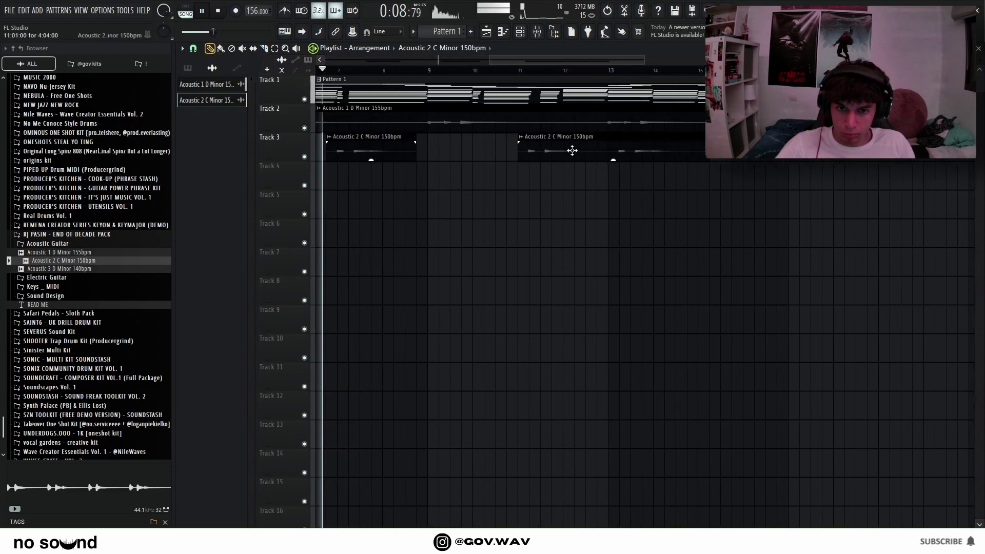
scroll(627, 184, "up", 2)
- Slice the third Acoustic 2 piece just before bar 13 and move the remainder to the middle of bar 14
key("c")
scroll(580, 193, "down", 5)
key("p")
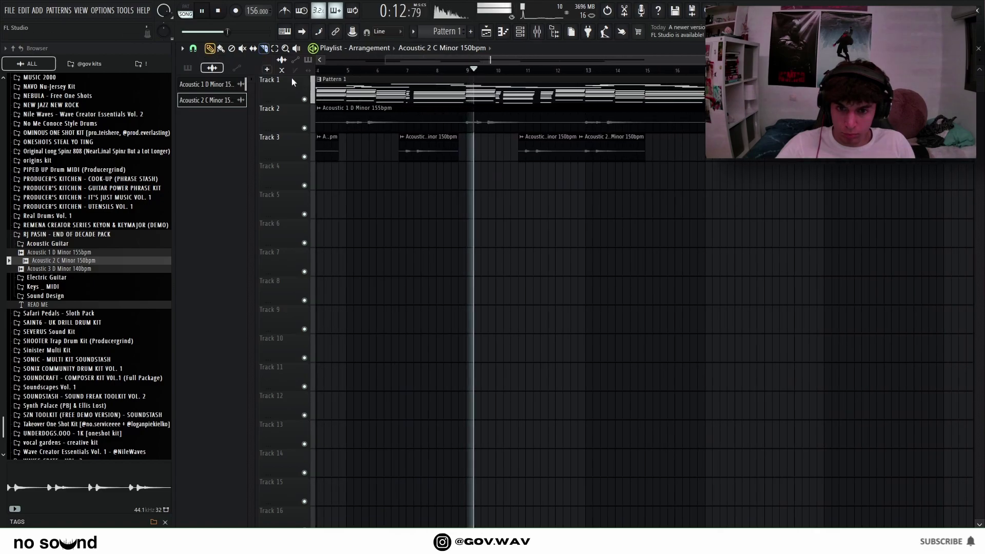
left_click_drag(599, 151, 644, 152)
scroll(652, 151, "up", 3)
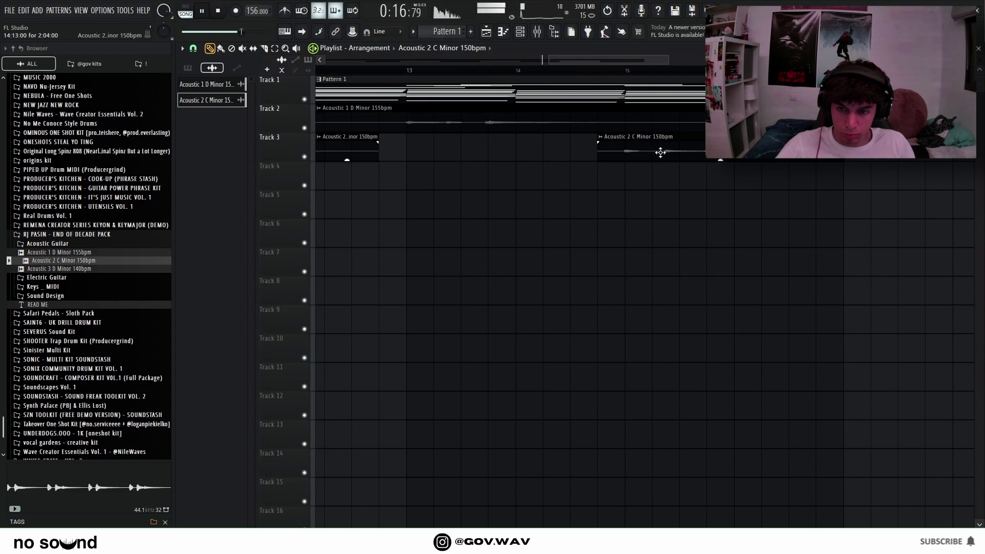
scroll(645, 154, "down", 6)
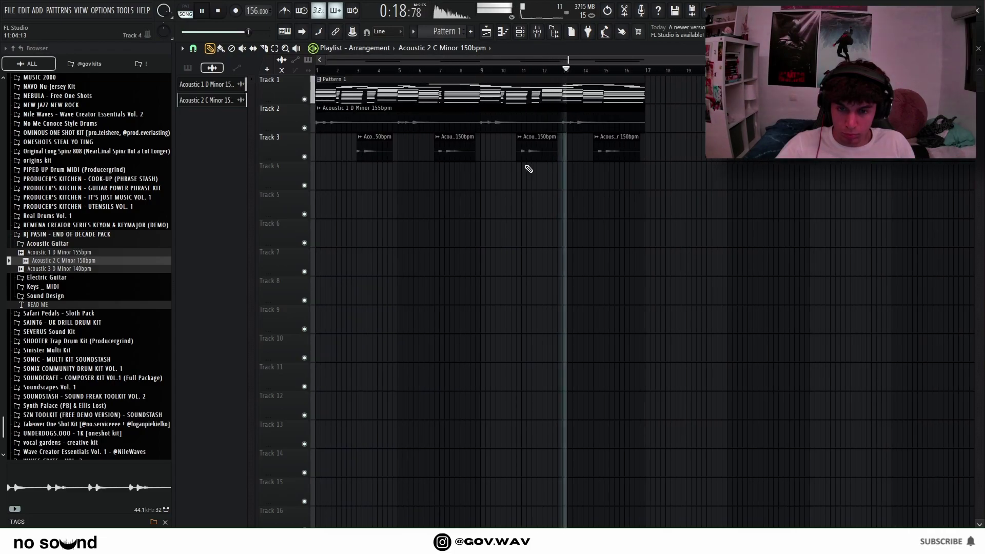
- Shift the last Acoustic 2 piece slightly later to just before bar 15 and play the arrangement from bar 13
scroll(636, 202, "up", 4)
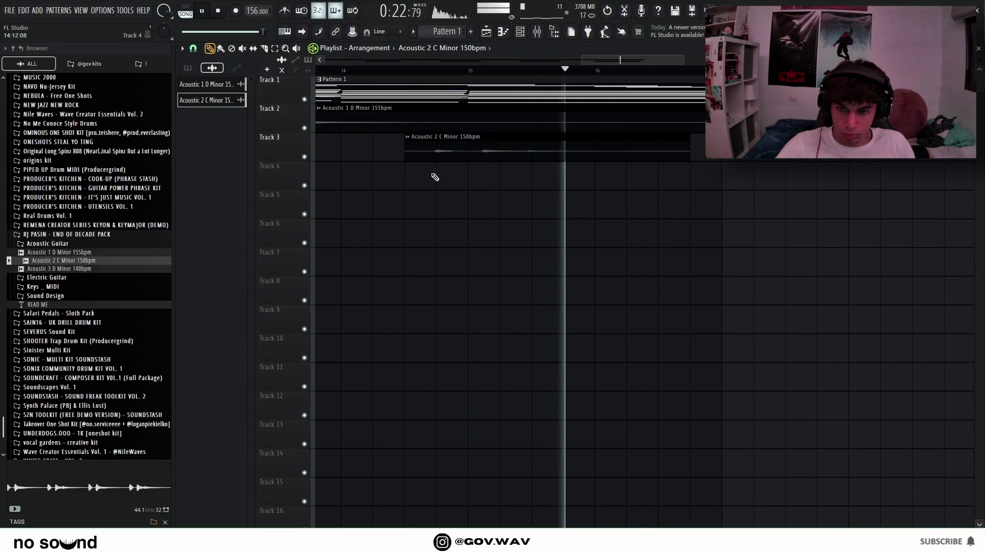
scroll(435, 177, "down", 4)
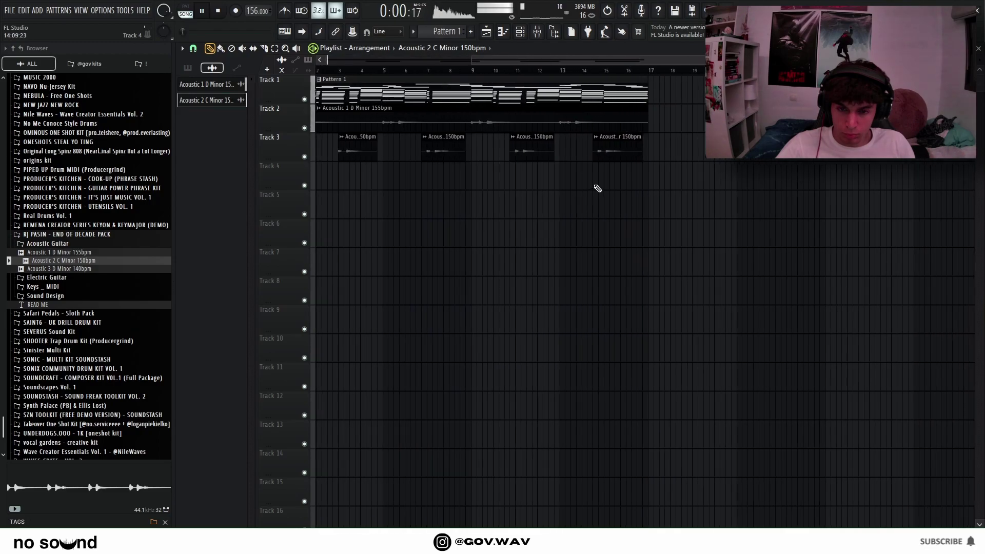
scroll(616, 170, "up", 4)
left_click(460, 70)
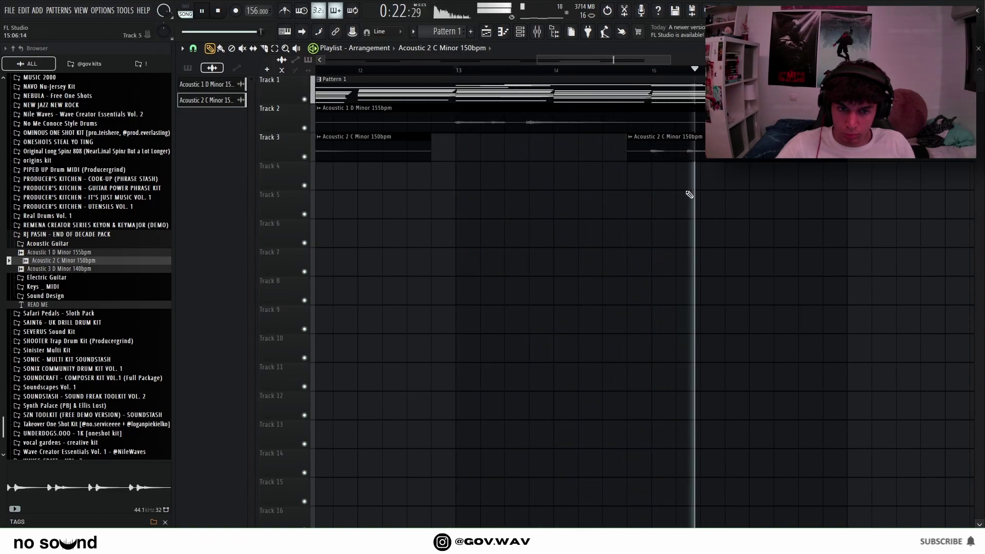
scroll(598, 172, "down", 4)
scroll(536, 160, "up", 4)
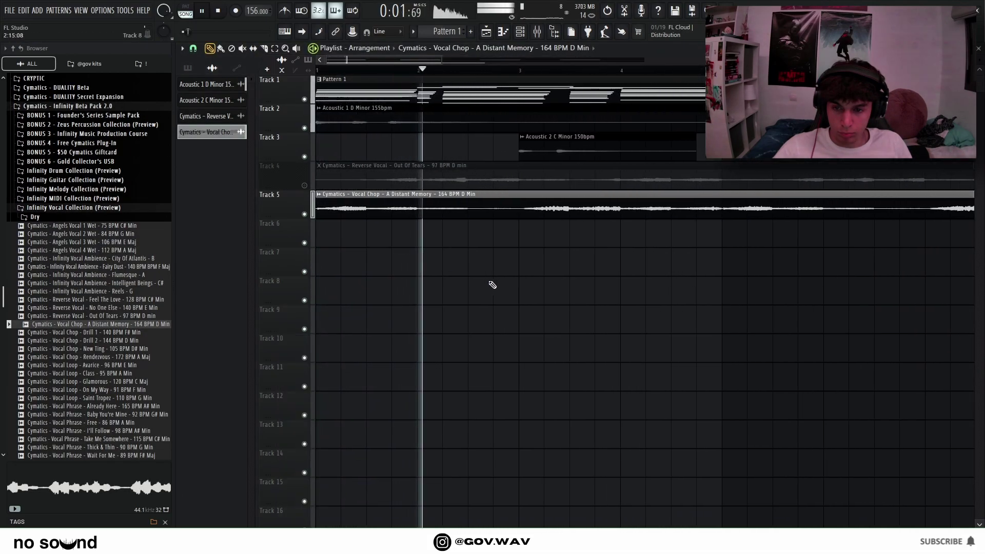
- Slice the A Distant Memory vocal chop on Track 5 into pieces covering bars 1 to 3 and bars 5 to 9
scroll(519, 275, "up", 1)
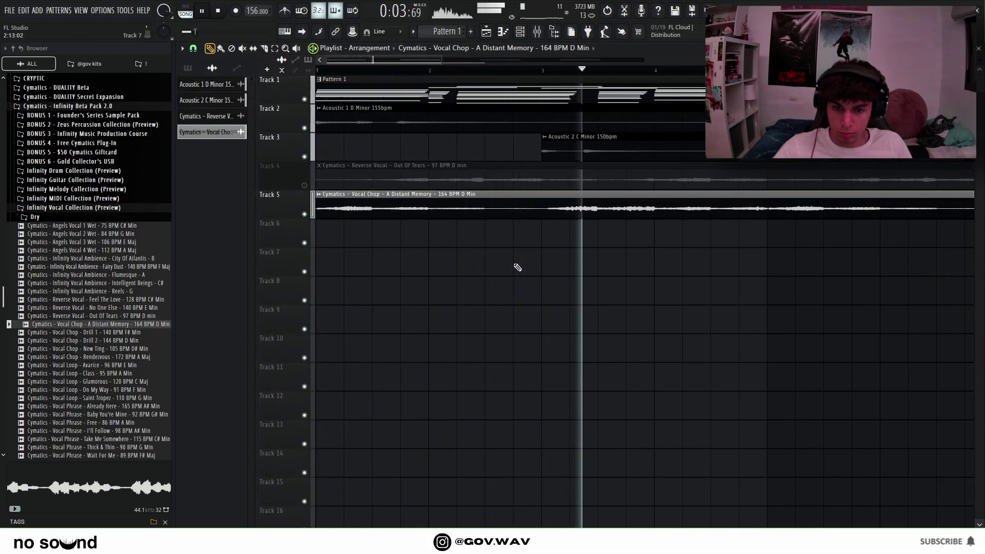
scroll(543, 225, "up", 4)
key("c")
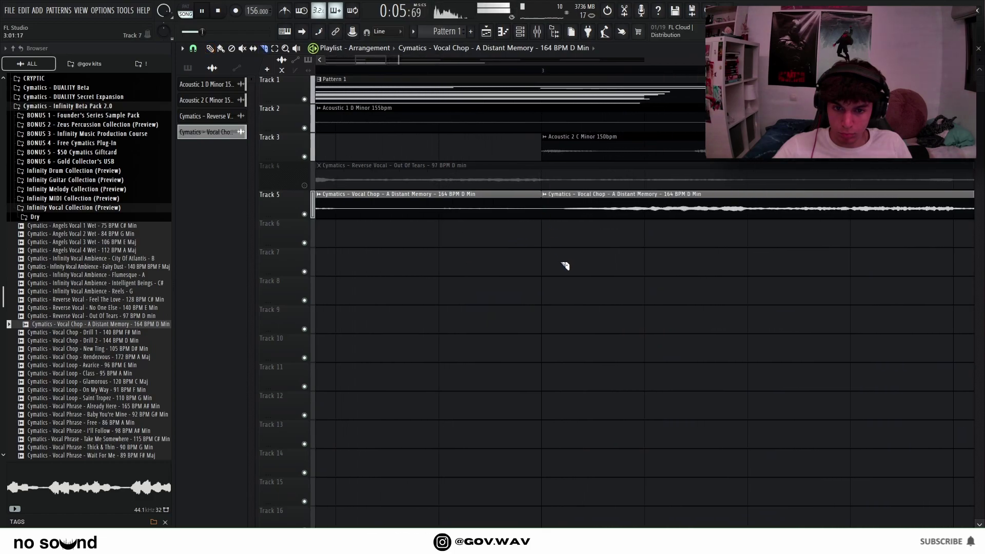
scroll(565, 264, "down", 6)
scroll(634, 234, "up", 8)
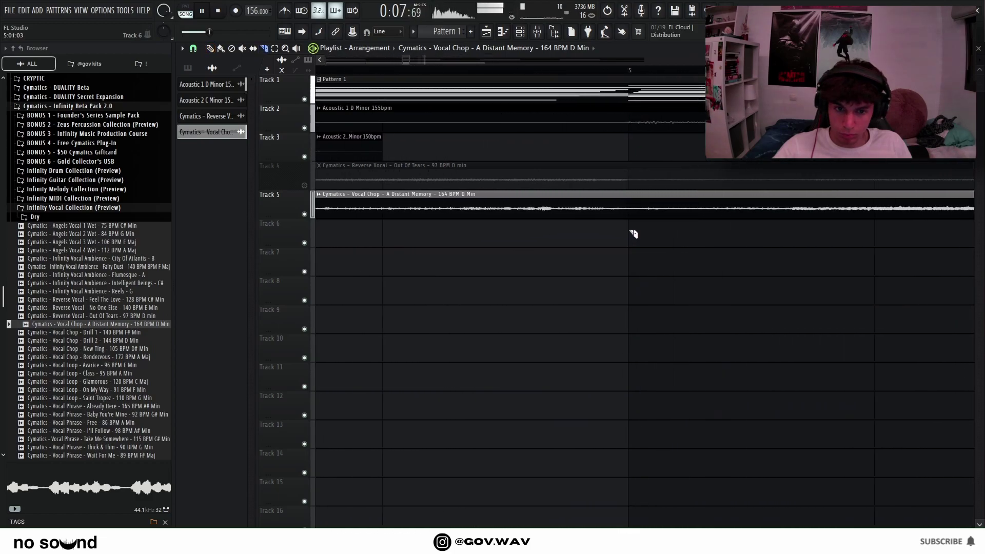
scroll(632, 250, "down", 8)
key("p")
- Duplicate both vocal chop pieces so they repeat from bar 9, and delete the muted Cymatics Reverse Vocal sample
left_click_drag(783, 250, 320, 220)
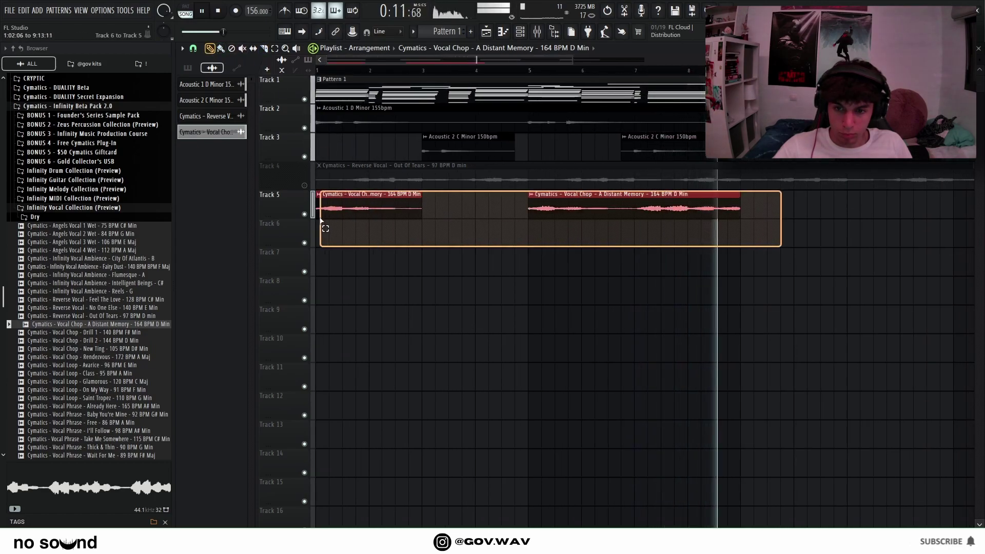
key("ctrl+b")
scroll(495, 245, "right", 5)
key("ctrl+d")
scroll(481, 261, "down", 3)
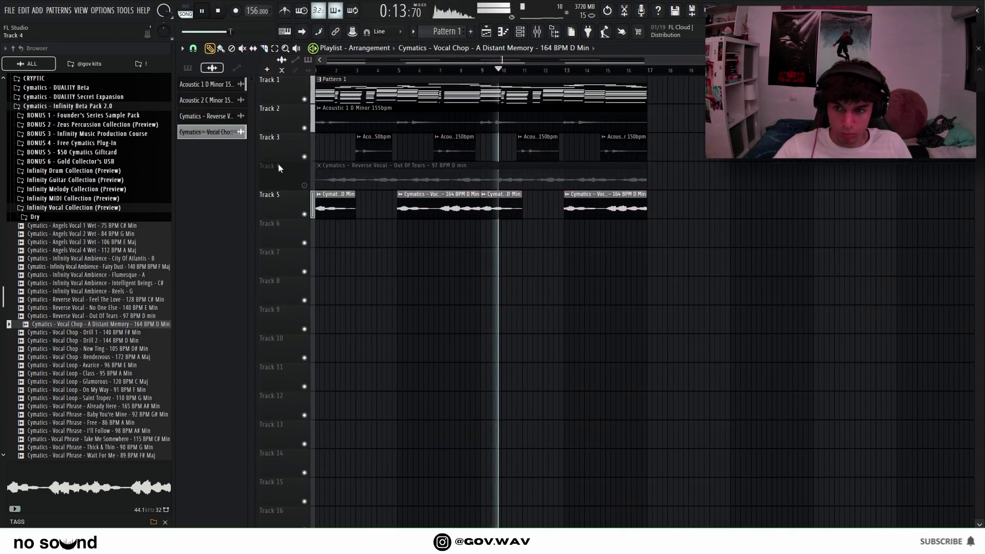
right_click(207, 116)
left_click(244, 239)
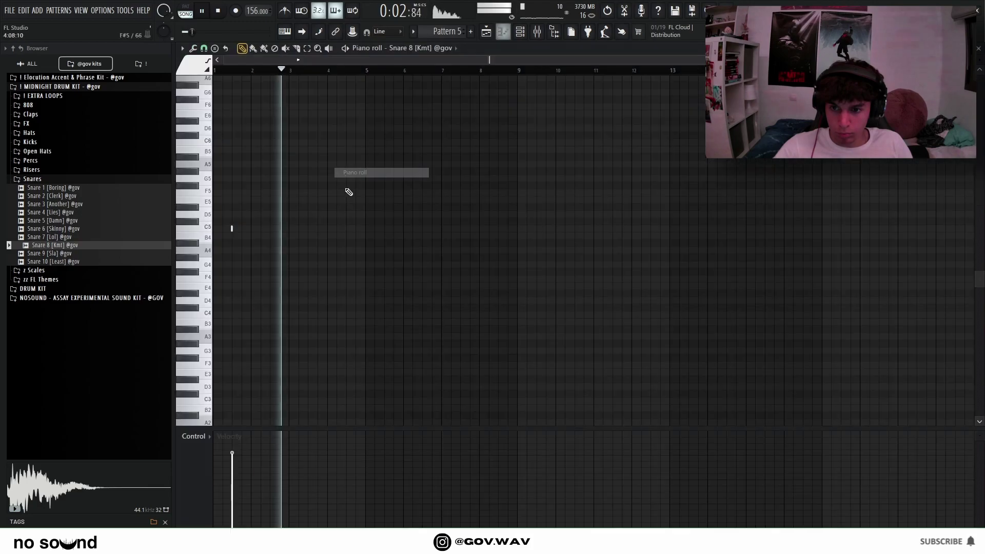
- Raise the Snare 8 [Kmt] note to maximum velocity and repeat it once per bar through bar 8
key("ctrl+a")
left_click_drag(233, 454, 253, 79)
key("ctrl+a")
key("ctrl+b")
key("ctrl+b")
key("ctrl+b")
key("ctrl+b")
key("ctrl+b")
key("ctrl+b")
key("ctrl+b")
key("ctrl+b")
key("ctrl+b")
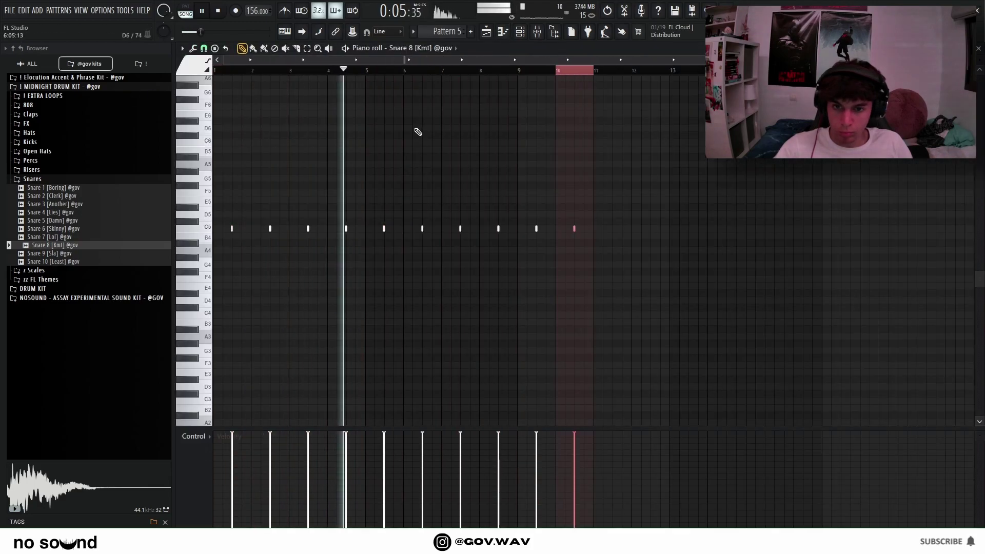
key("ctrl+z")
key("ctrl+z")
key("ctrl+d")
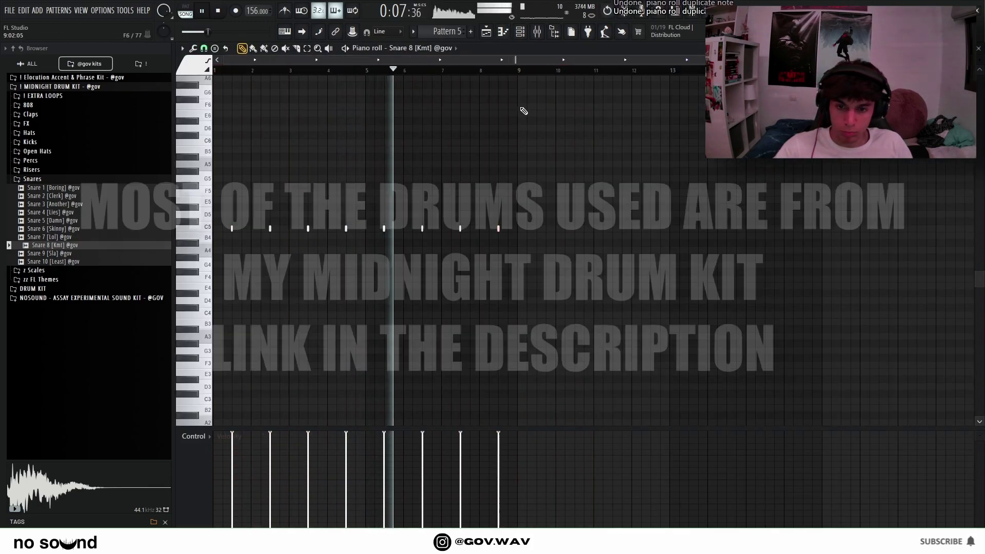
- Fit the Pattern 5 clip on Track 9 to eight bars in the playlist and duplicate it from bar 9 to bar 17
left_click(486, 32)
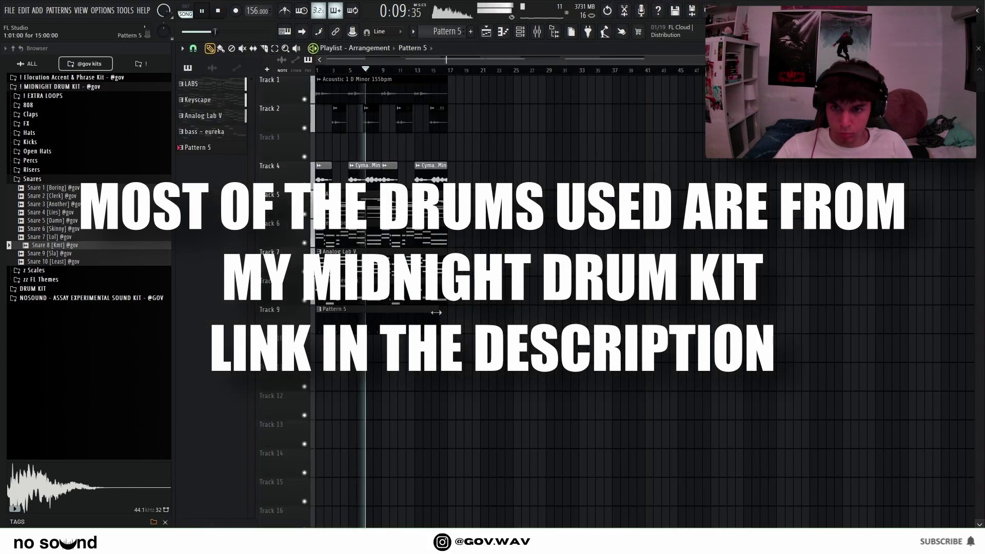
left_click_drag(377, 331, 376, 332)
key("ctrl+b")
scroll(596, 378, "up", 8)
key("ctrl+d")
scroll(719, 359, "down", 3)
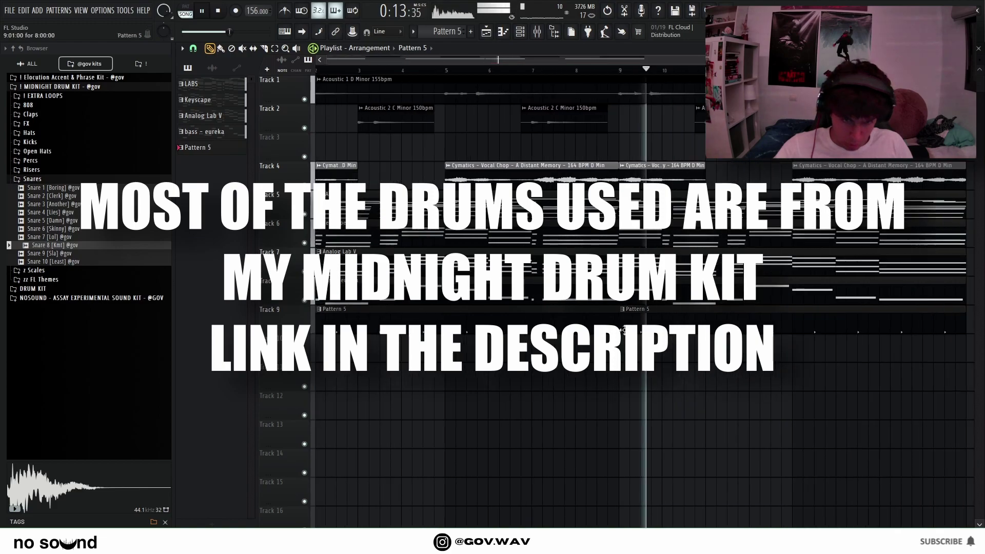
- Show the channel rack and collapse the Snares folder of the Midnight drum kit
left_click(503, 32)
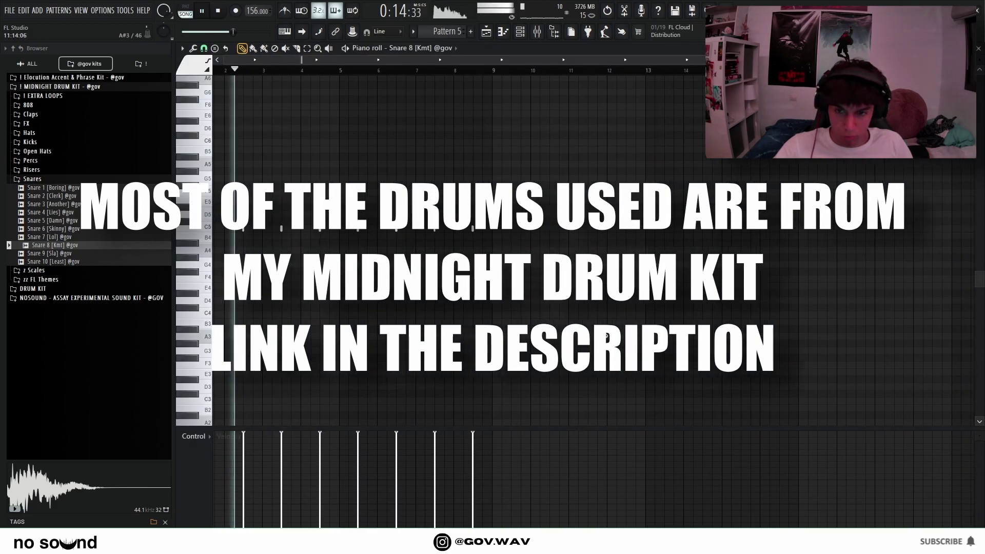
left_click(521, 34)
left_click(51, 180)
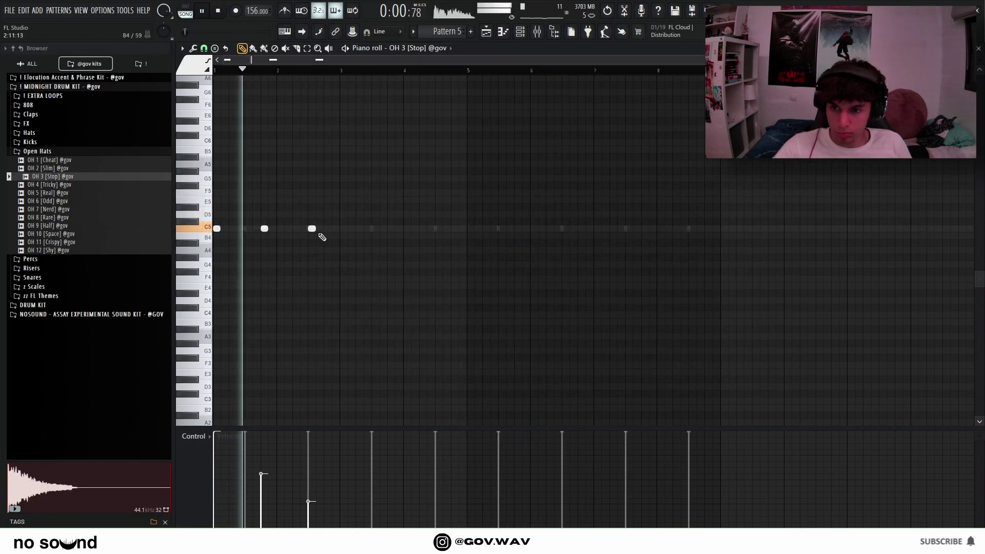
- Move the third OH 3 [Stop] note one beat later in bar 2 and repeat the four-bar open hat phrase from bar 5
left_click_drag(319, 232, 329, 232)
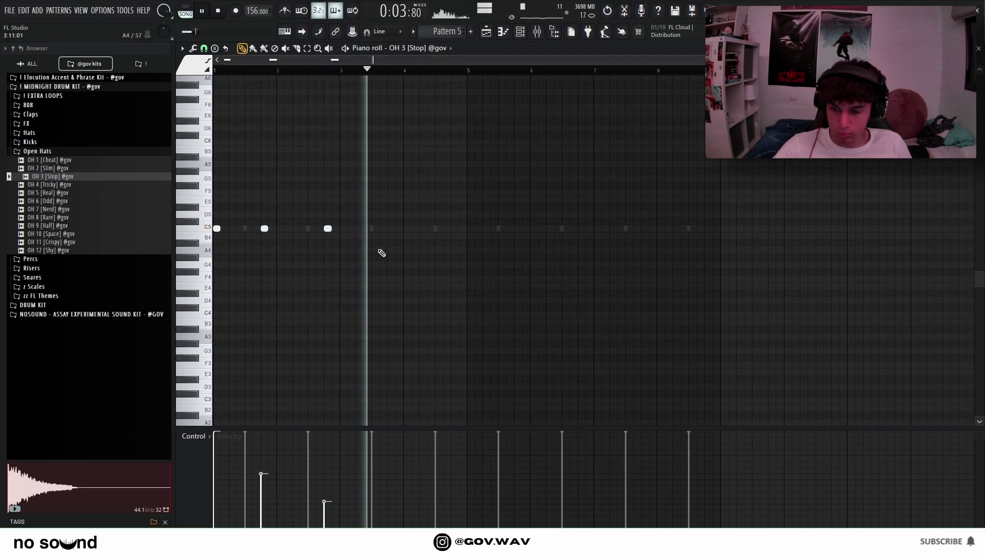
left_click_drag(469, 72, 128, 109)
key("ctrl+b")
key("ctrl+d")
- Show note pan and pan the second open hat note about 58% left and the third 36% right, with the first centered
left_click(196, 437)
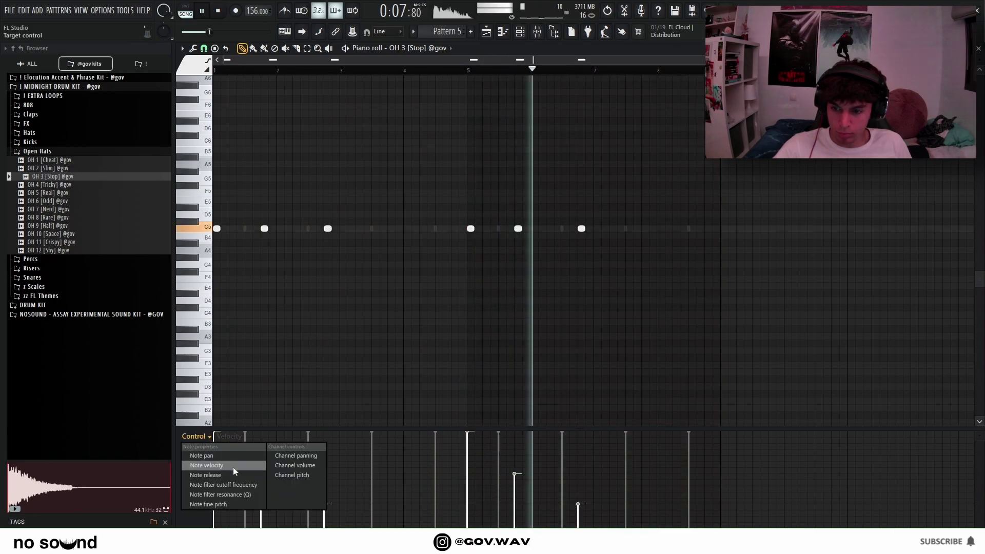
left_click(236, 474)
left_click(196, 436)
left_click(210, 460)
left_click(260, 494)
left_click_drag(261, 494, 261, 508)
left_click(325, 468)
left_click(216, 480)
left_click(324, 463)
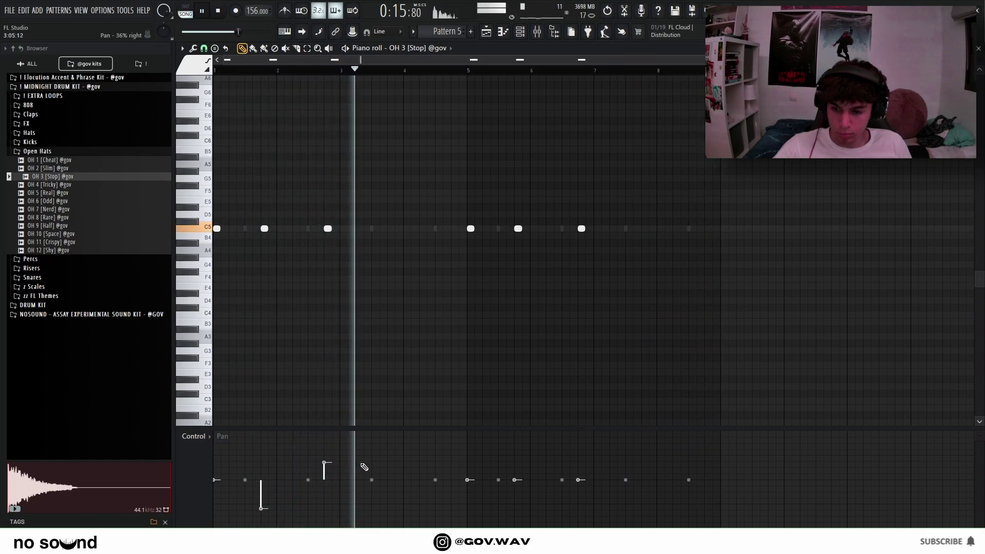
- Pan the fifth open hat note about 58% right and the sixth 58% left, and show note velocity again
left_click(515, 452)
left_click_drag(578, 480, 578, 508)
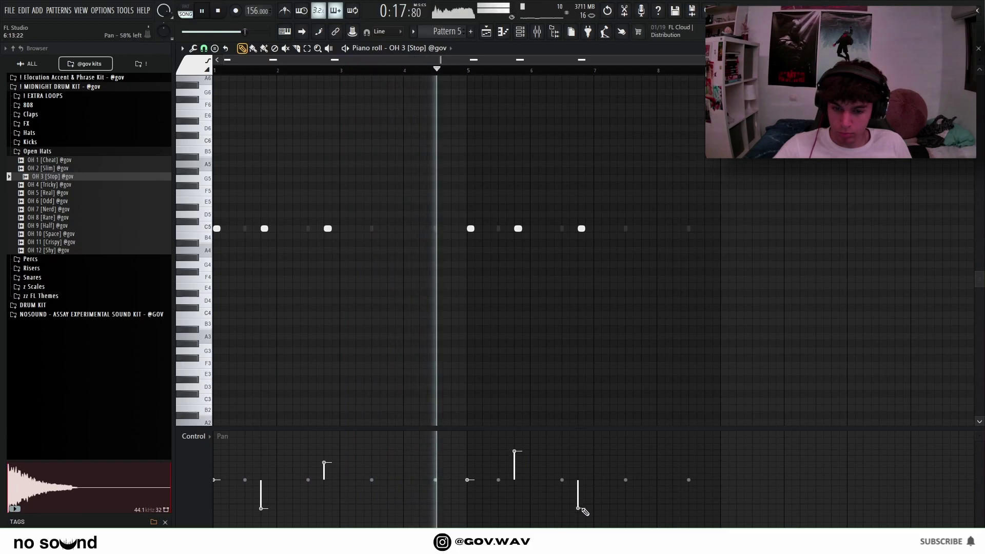
left_click(198, 437)
left_click(220, 465)
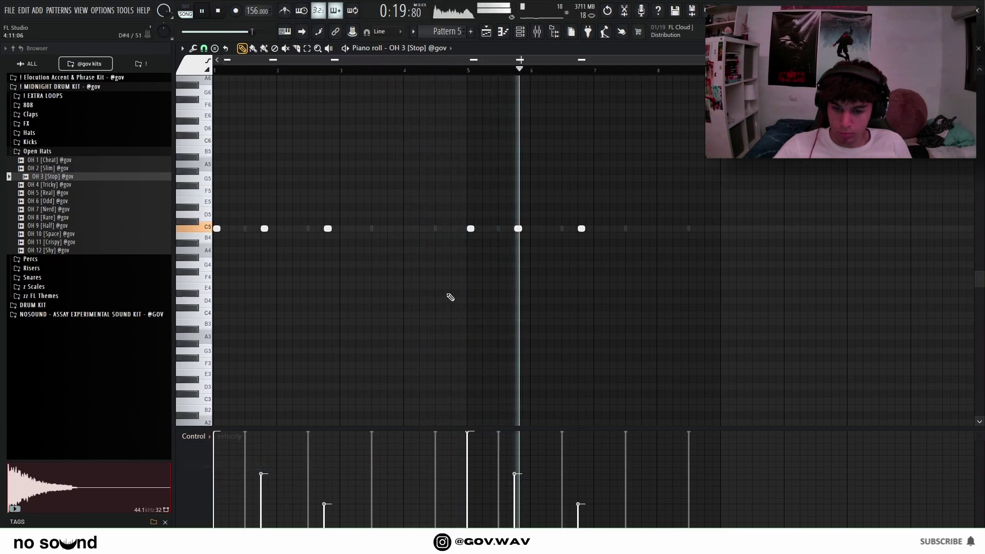
- Show the channel rack over the open hat notes and collapse the Open Hats folder
left_click(520, 32)
left_click(37, 151)
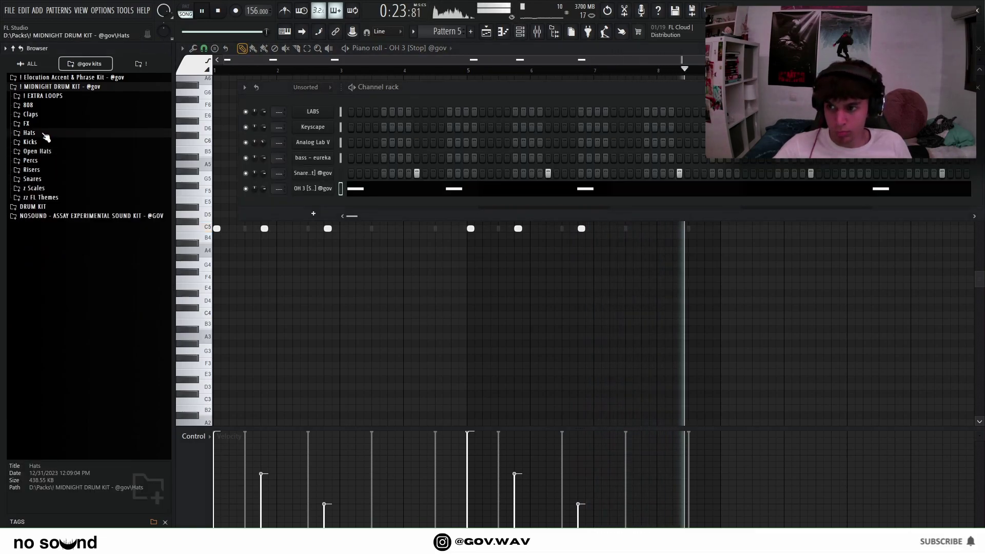
- Add the HH 2 [Shaker] sample as a new channel and soften it with a fade-out and a fade-in of 22%
left_click(46, 134)
left_click(88, 191)
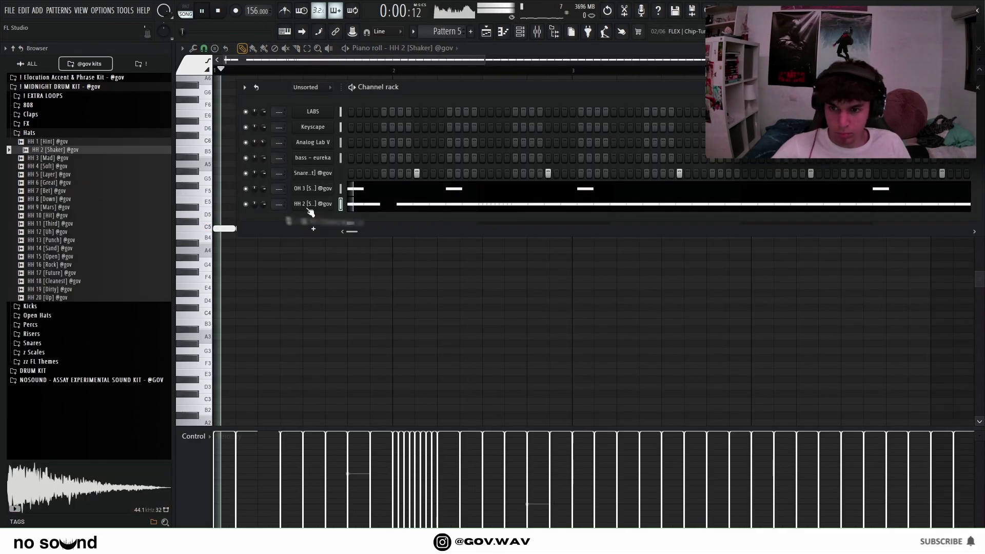
left_click(312, 205)
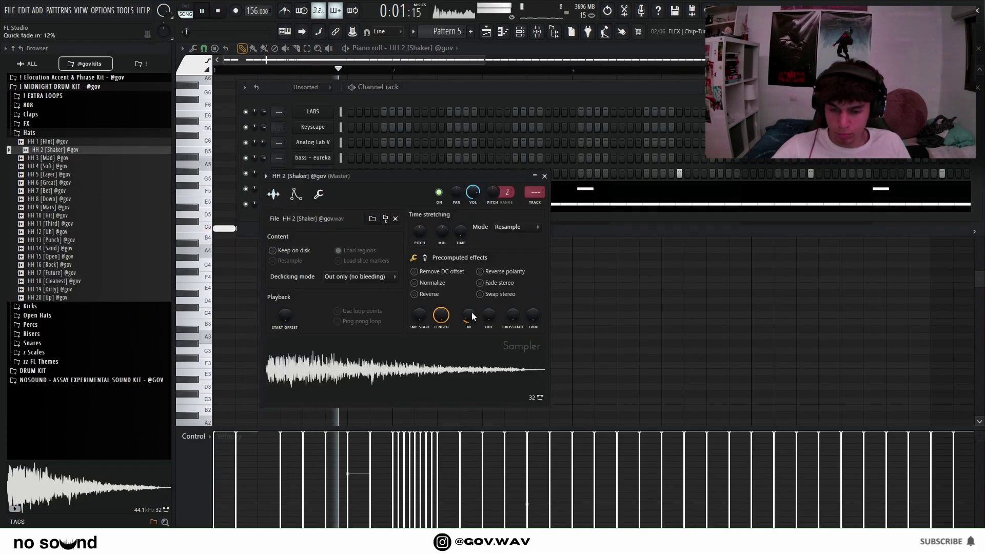
left_click_drag(464, 318, 500, 344)
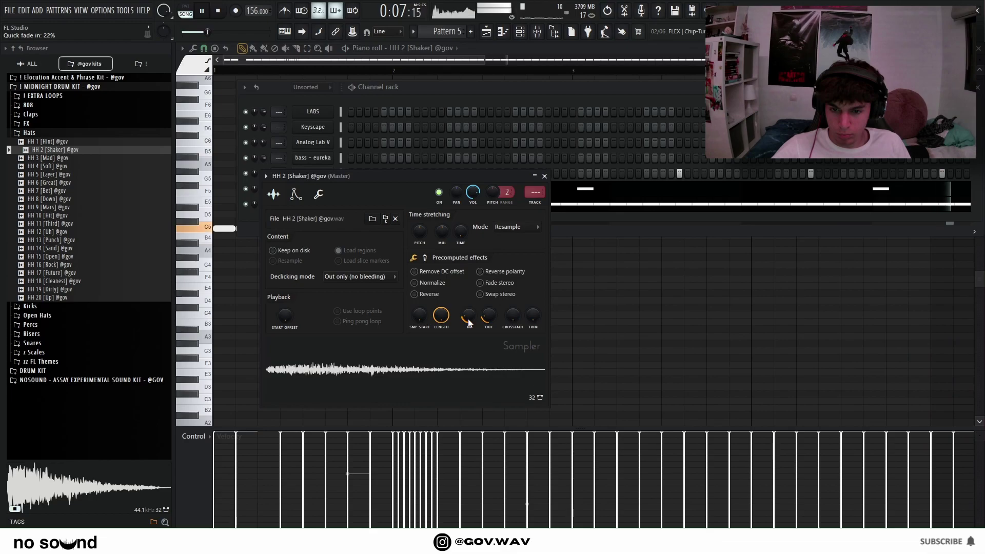
left_click(545, 176)
- Delete the HH 2 [Shaker] note at the start of bar 3
scroll(411, 354, "down", 6)
left_click(395, 325)
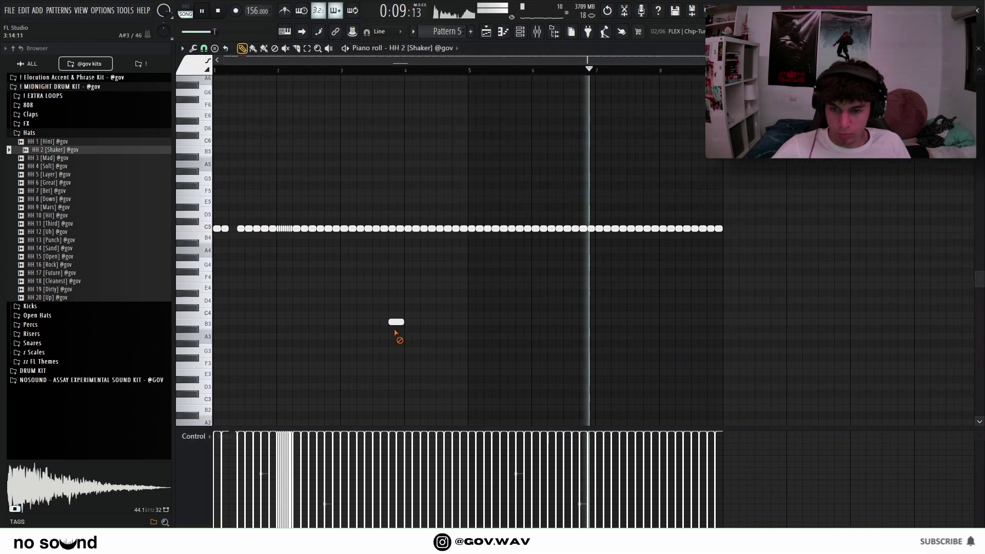
right_click(395, 324)
key("space")
key("space")
scroll(228, 273, "up", 5)
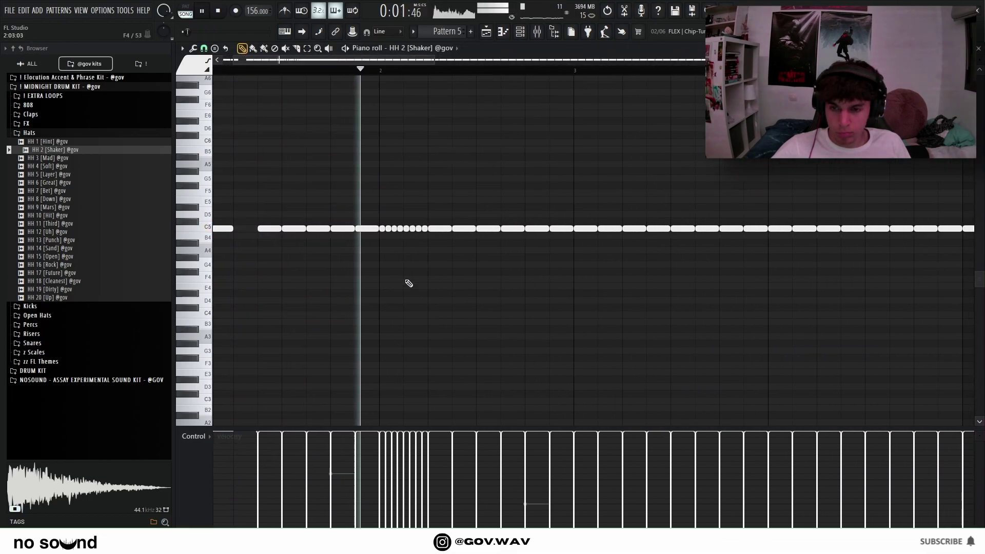
right_click(654, 229)
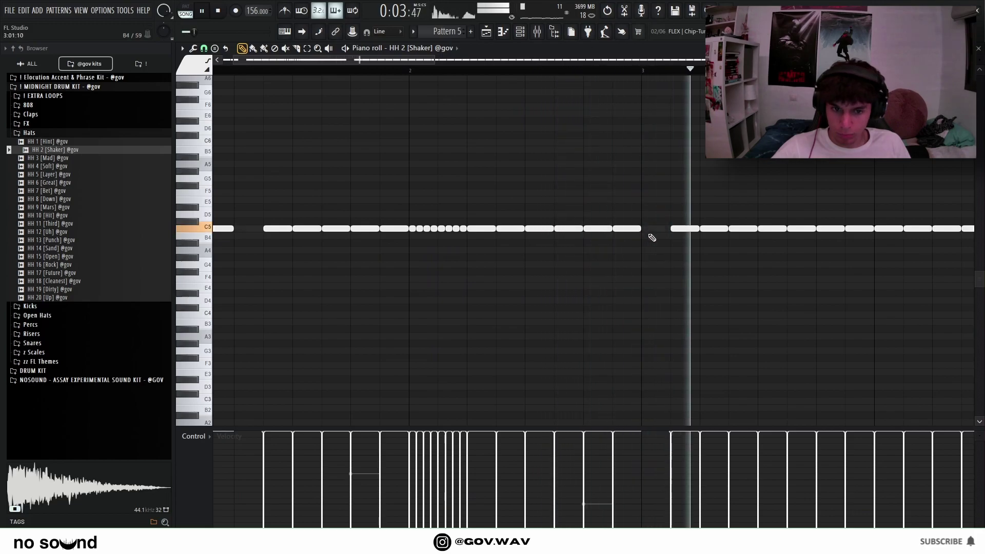
- Delete the shaker notes from bar 5 onward and repeat the first four bars of the shaker pattern in their place
scroll(636, 252, "down", 2)
scroll(582, 246, "down", 1)
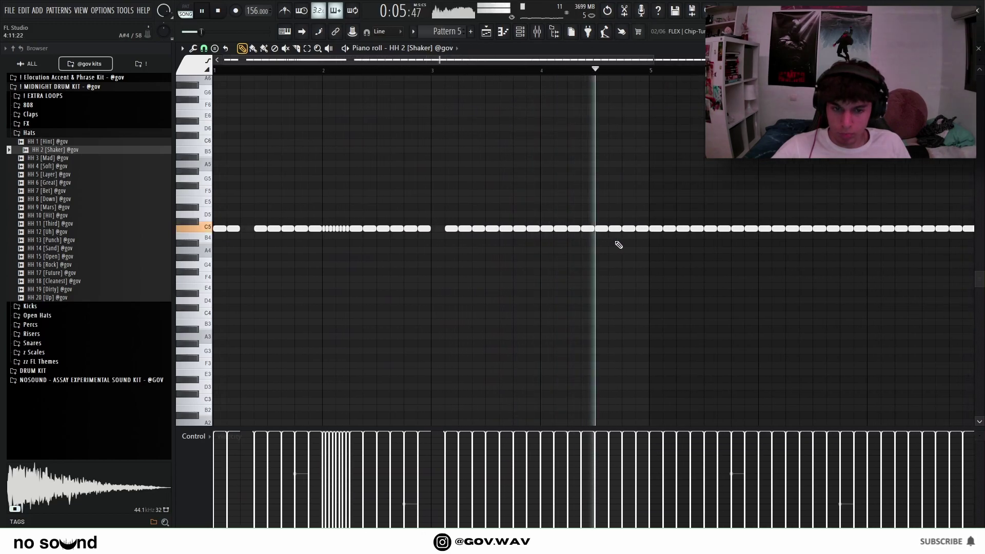
scroll(689, 242, "down", 1)
left_click_drag(767, 251, 476, 197)
key("Delete")
key("ctrl+b")
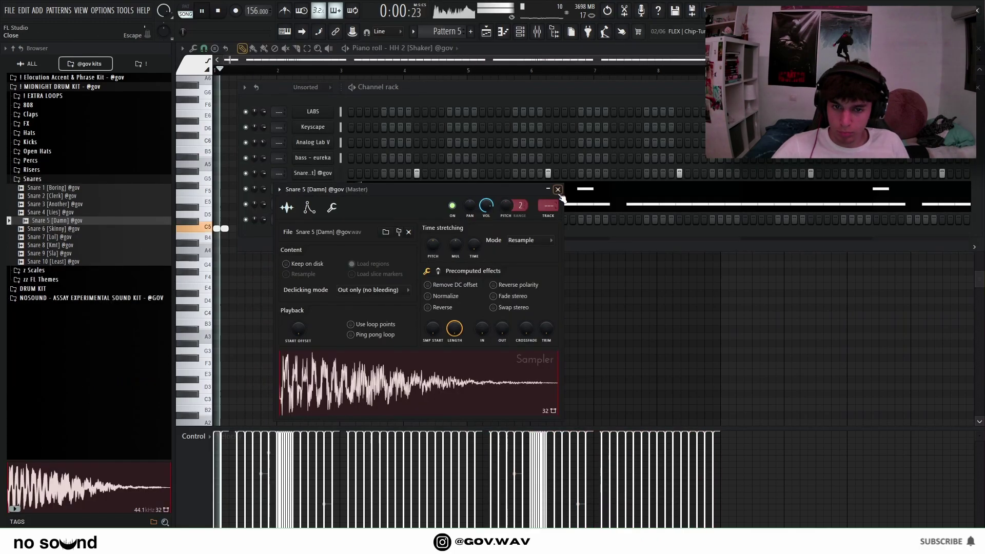
- Place Snare 5 [Damn] notes at C5 late in bars 1 and 3 and early in bar 4
right_click(313, 219)
left_click(354, 220)
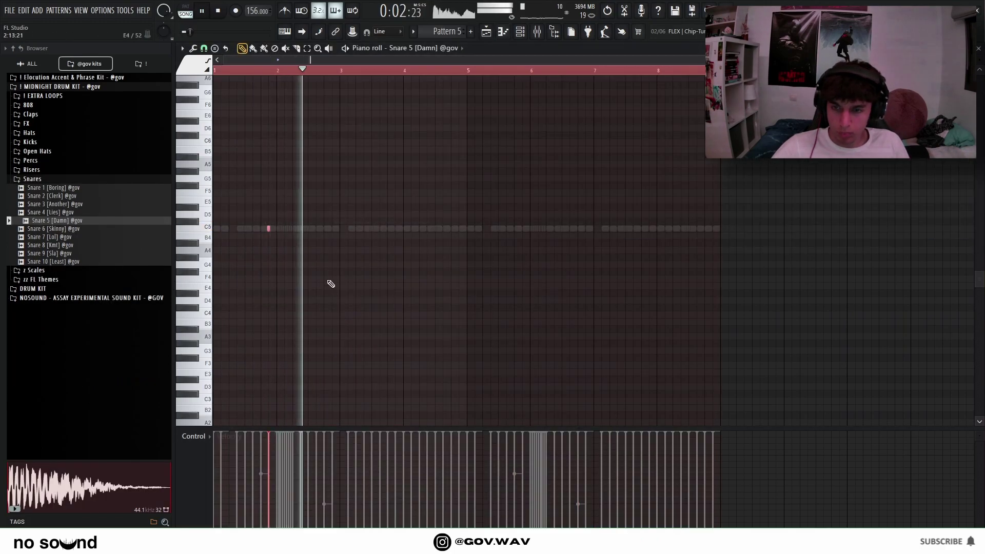
left_click(397, 228)
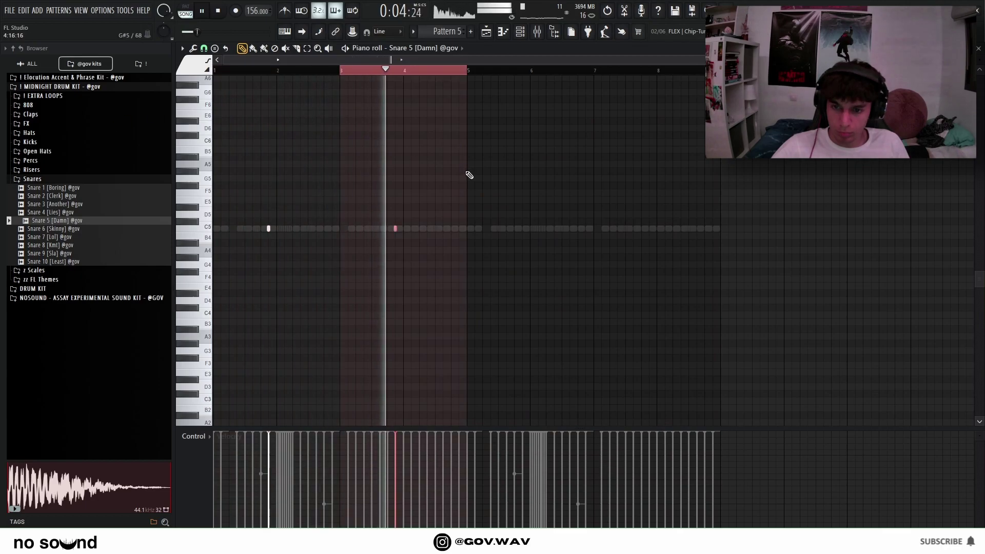
left_click(417, 228)
key("space")
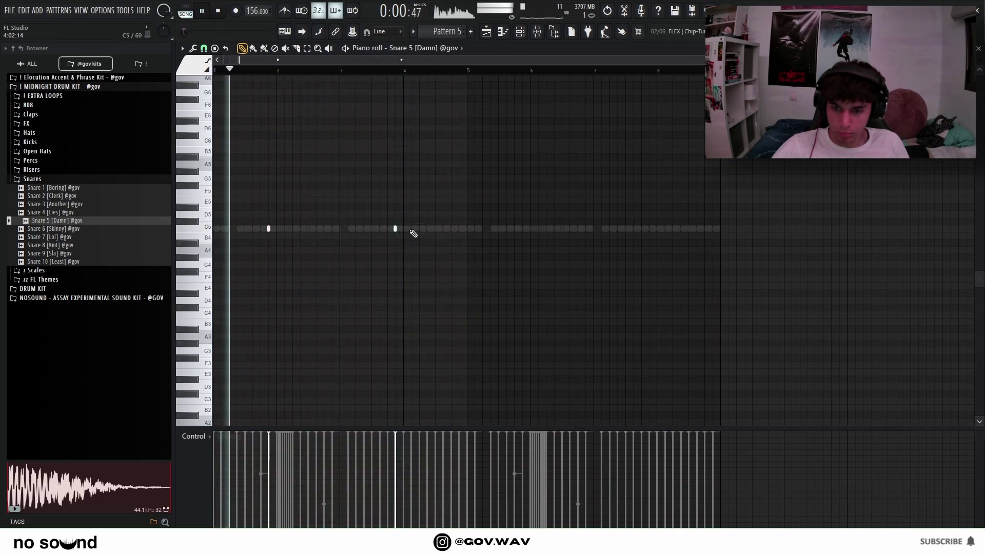
left_click(195, 437)
left_click(214, 465)
left_click(202, 438)
left_click(202, 439)
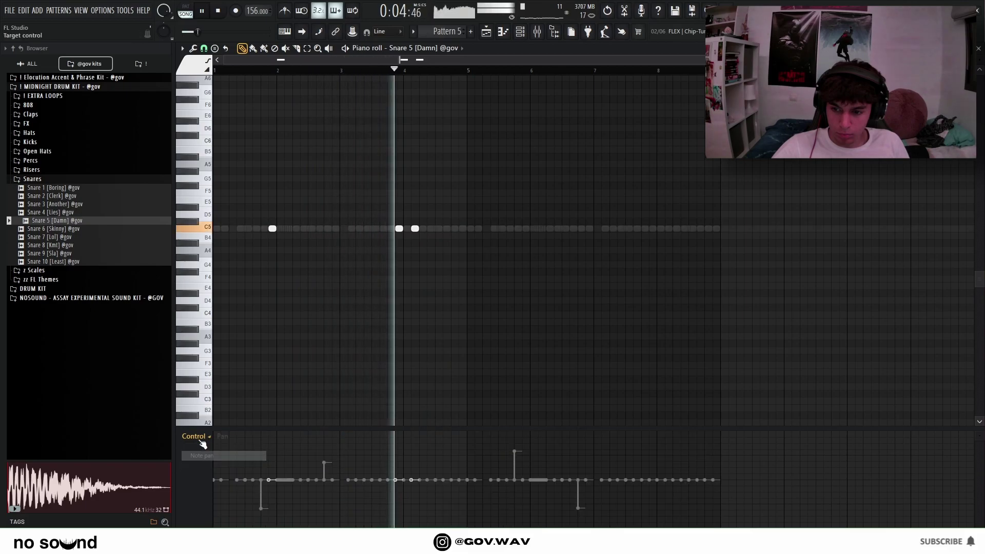
left_click(195, 436)
left_click(212, 464)
- Repeat the four-bar Snare 5 [Damn] phrase from bar 5 and raise all of its notes by one octave
left_click_drag(469, 70, 144, 125)
key("ctrl+b")
key("ctrl+d")
key("ctrl+Up")
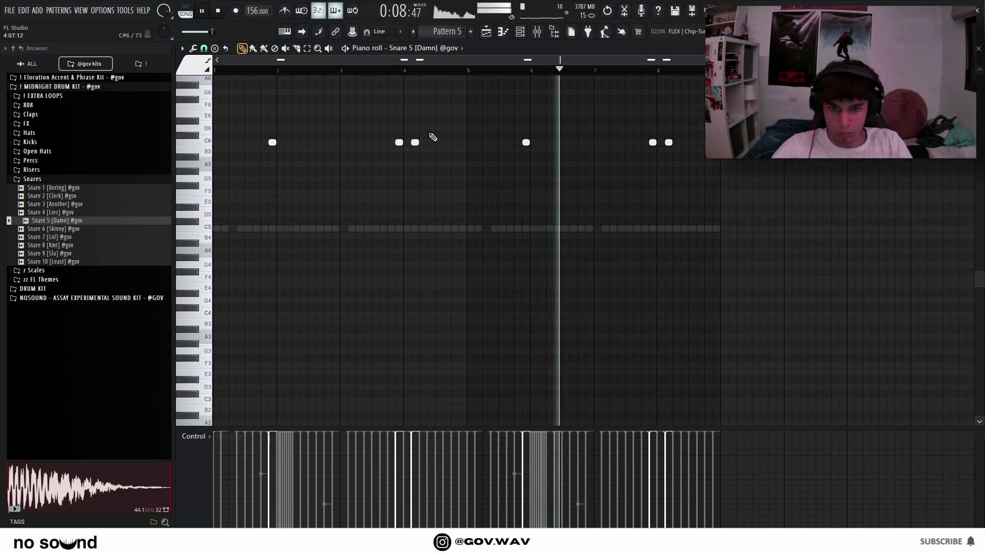
- Lower all Snare 5 [Damn] notes by semitones to F5
key("shift+Down")
key("shift+Down")
key("shift+Down")
key("shift+Down")
key("shift+Down")
key("shift+Down")
key("shift+Down")
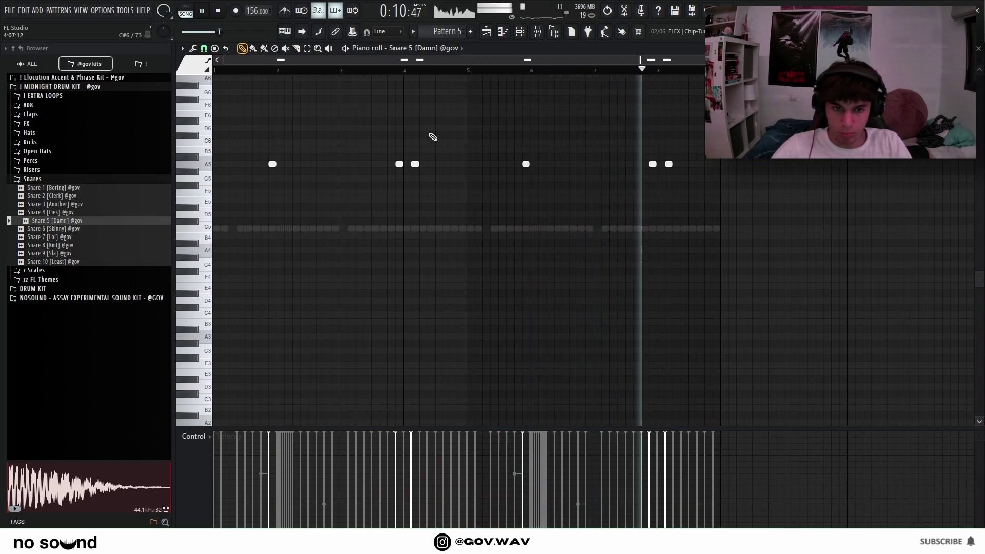
key("shift+Down")
key("shift+Down")
key("shift+Up")
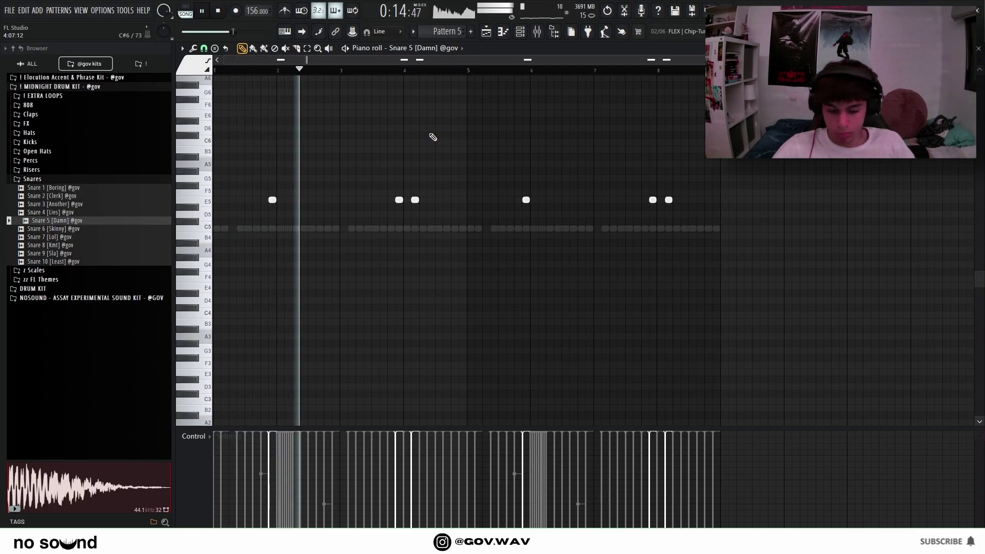
scroll(544, 154, "up", 4)
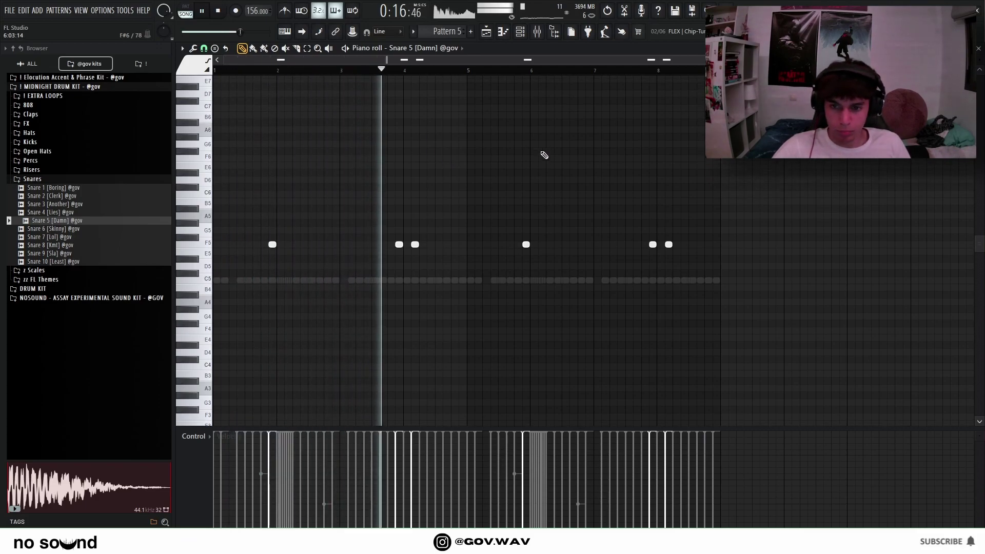
- Program Kick 1 [Water] notes at C5 in bars 1, 3 and 4, and repeat the four-bar pattern from bar 5
key("F6")
left_click(63, 178)
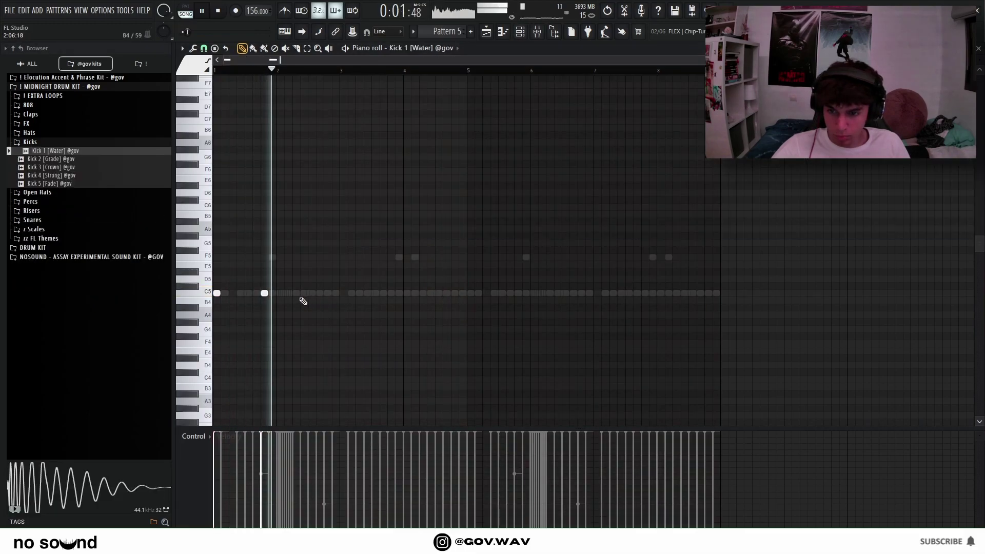
left_click(344, 293)
left_click(368, 293)
left_click(391, 293)
left_click(431, 293)
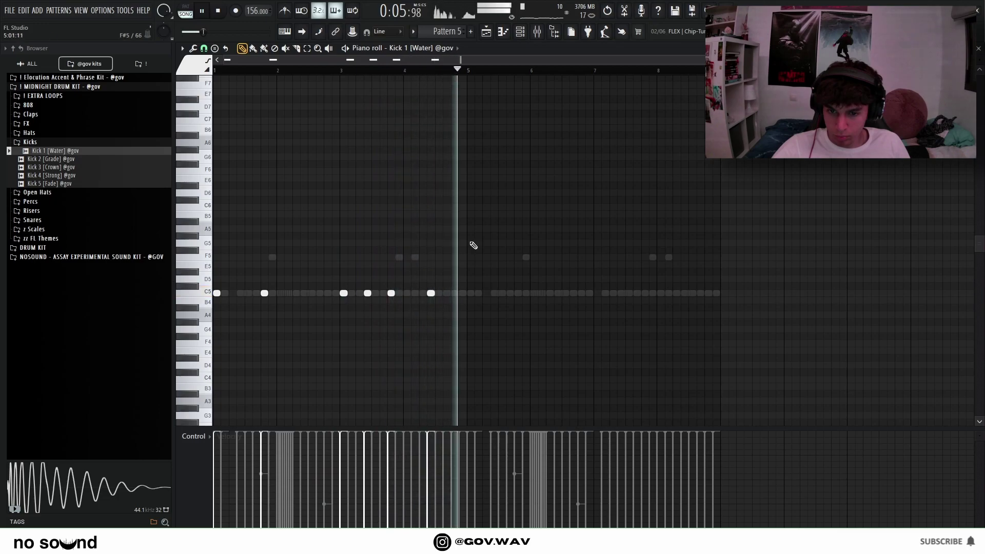
key("ctrl+a")
key("ctrl+b")
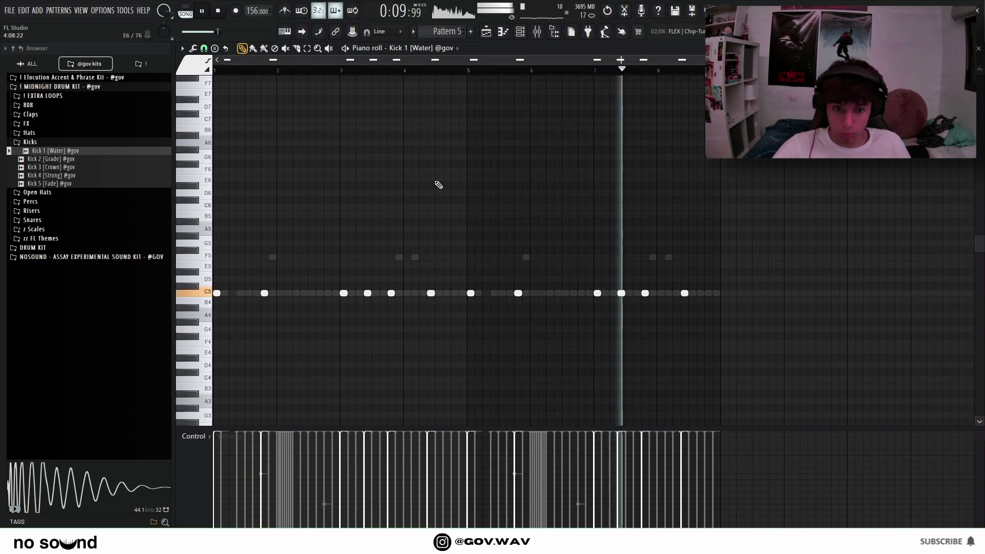
- Load the 808 10 [Still] sample into the 808 channel and set its fade-out to 51%
left_click(520, 33)
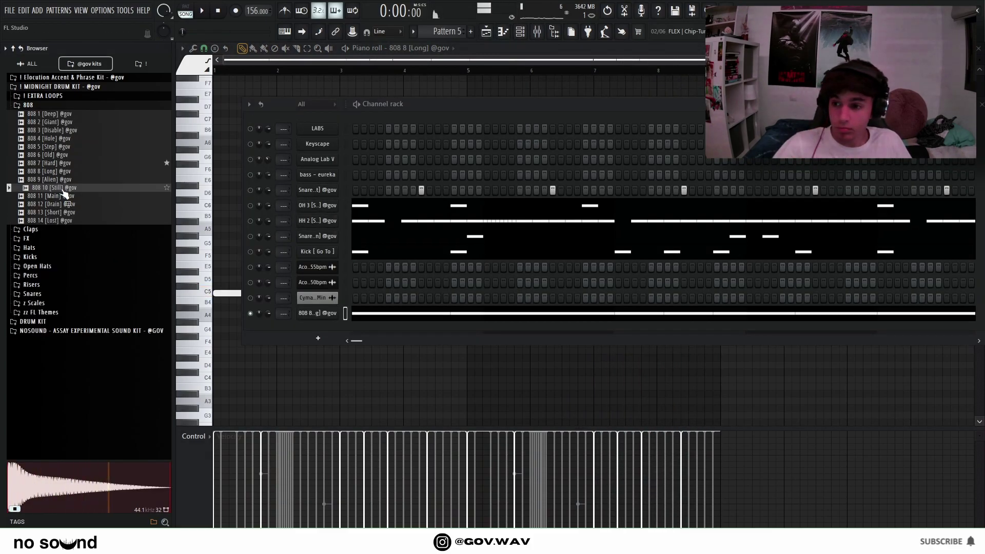
left_click(316, 314)
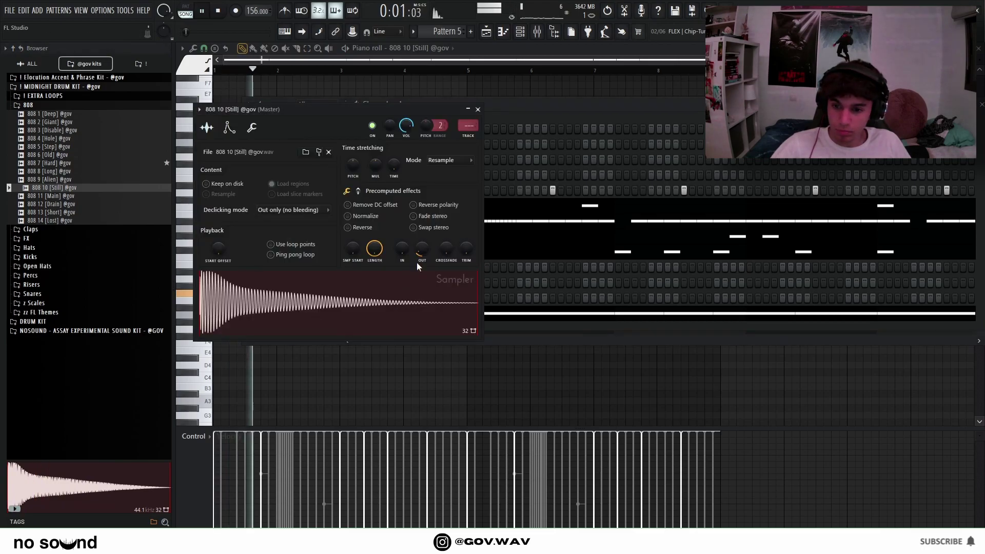
left_click_drag(422, 249, 421, 254)
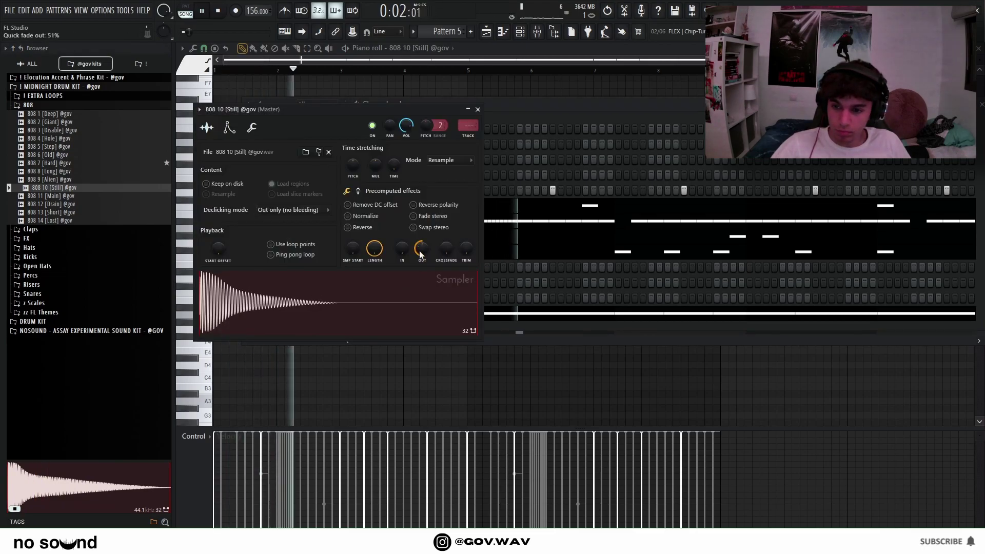
left_click(479, 109)
left_click(332, 314)
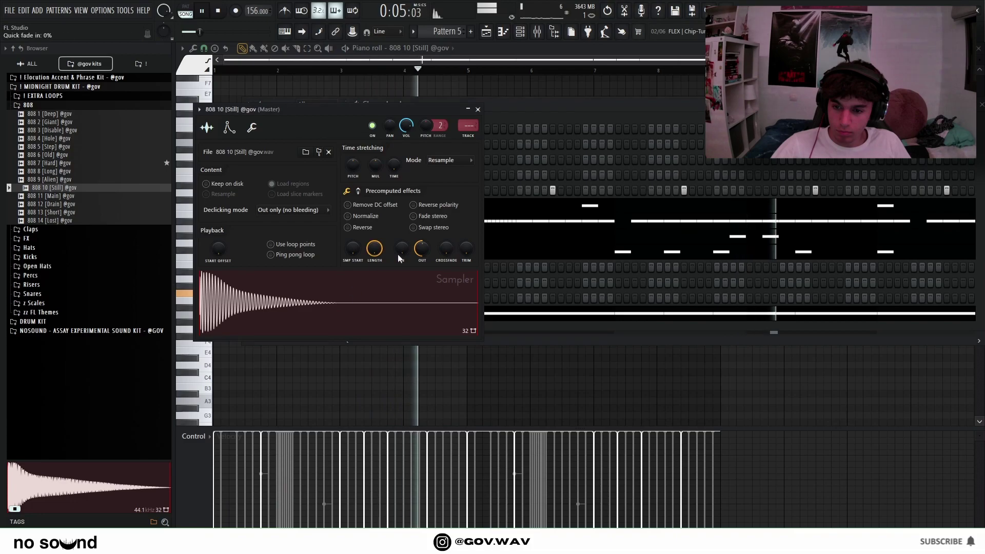
left_click(478, 109)
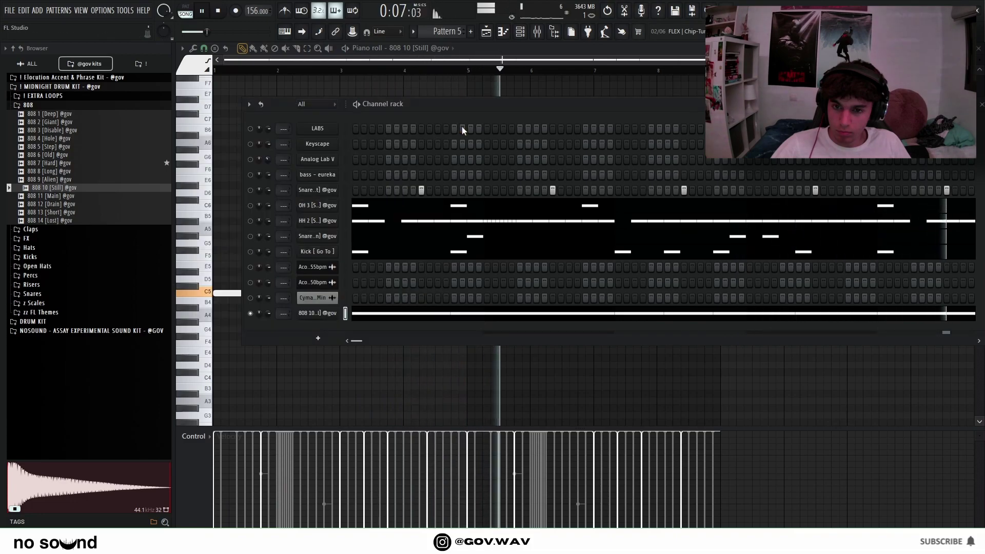
- Balance the drum tracks in the mixer with HH 2 [Shaker] at 87% volume, and adjust the stereo separation of the kick and 808
right_click(251, 312)
left_click(258, 318)
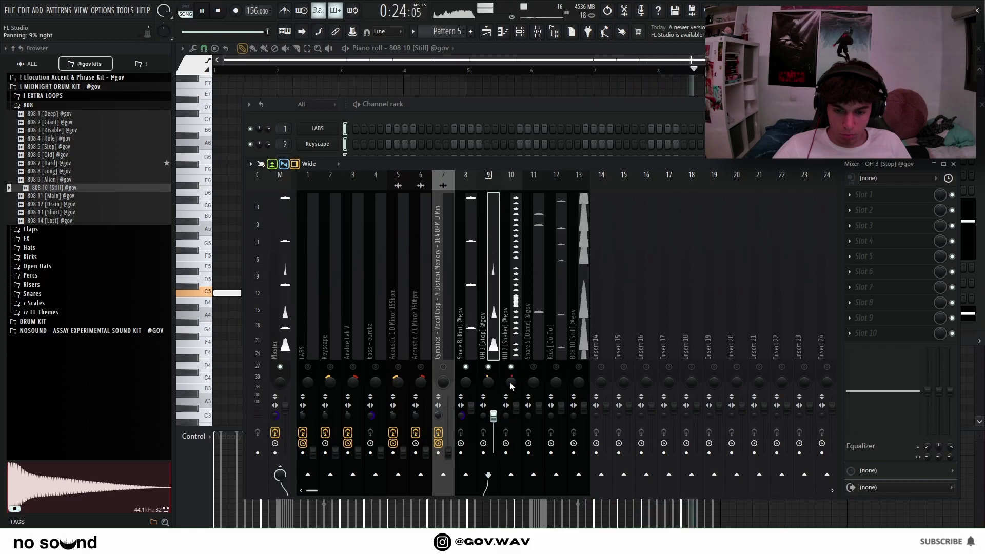
left_click_drag(472, 407, 517, 419)
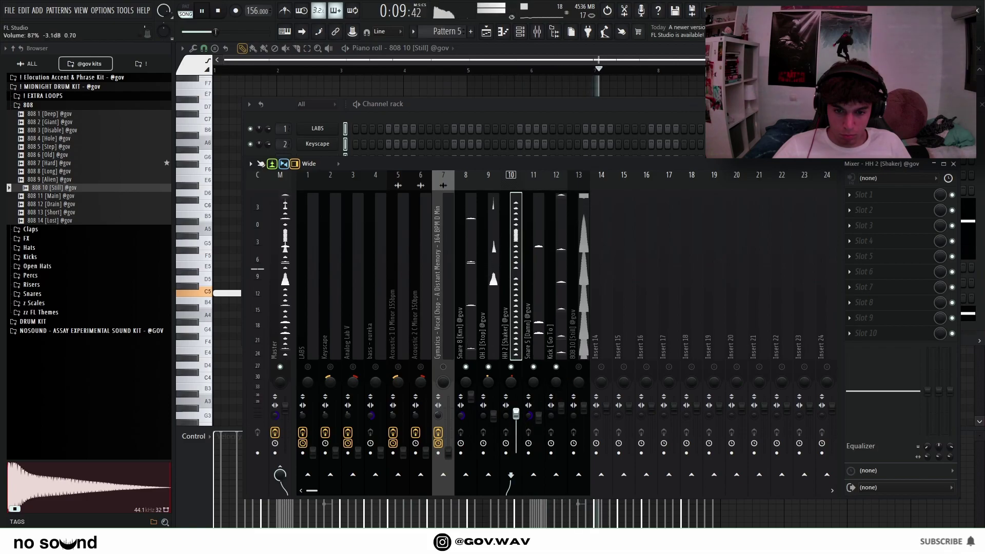
left_click(561, 422)
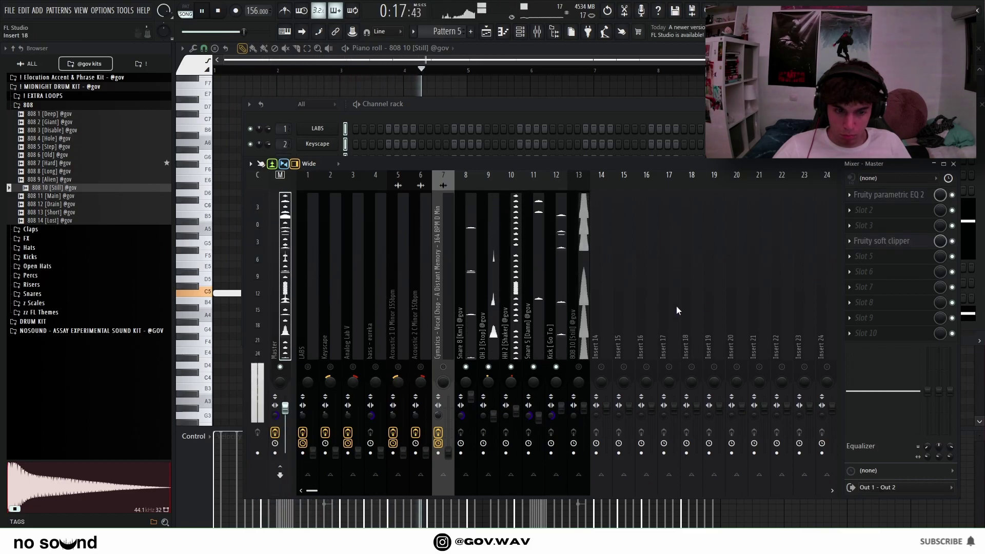
left_click(559, 330)
left_click(574, 418)
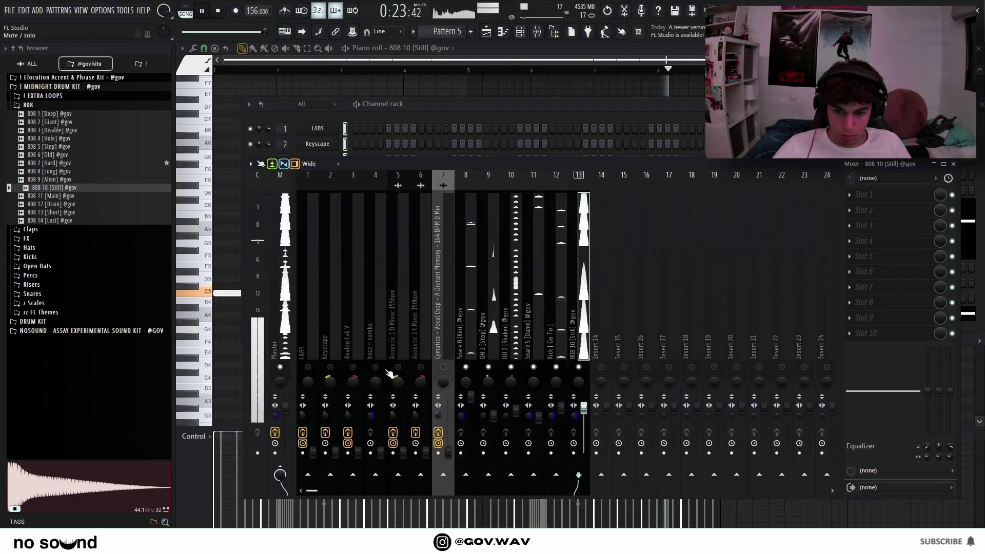
- Unmute and balance the seven melodic mixer tracks, including guitars and vocal chop, and raise them together until LABS is at 111% volume
left_click(312, 375)
left_click_drag(313, 437, 312, 415)
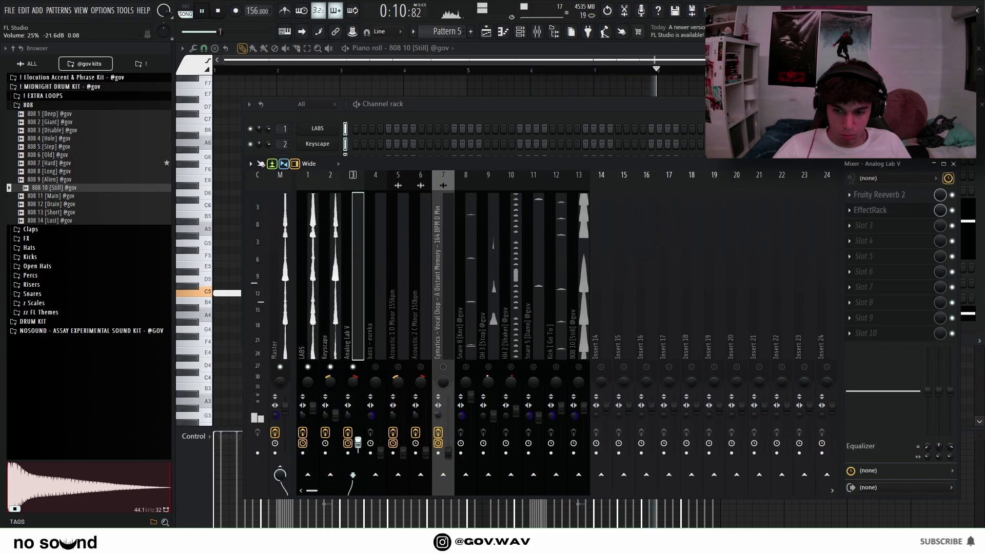
left_click_drag(359, 416, 360, 399)
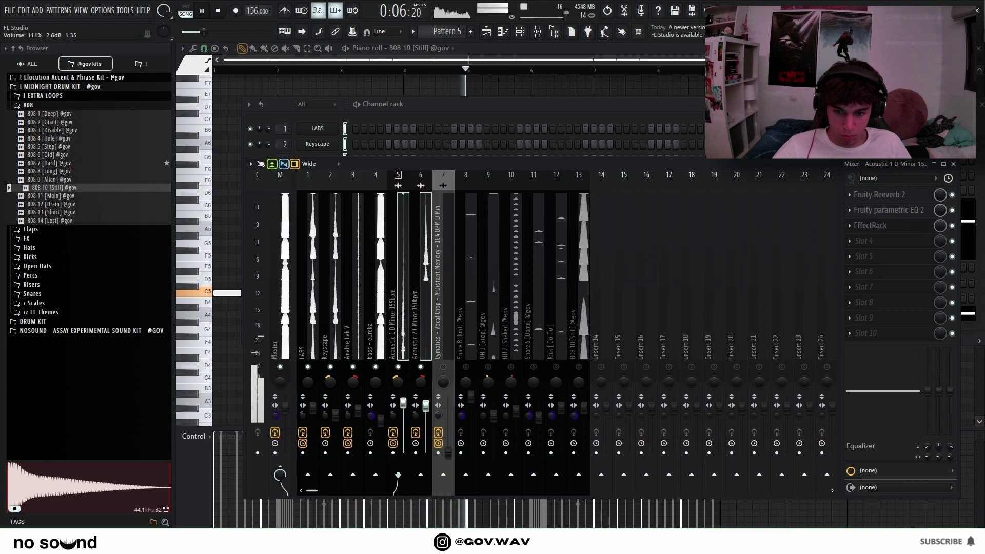
left_click_drag(458, 455, 457, 444)
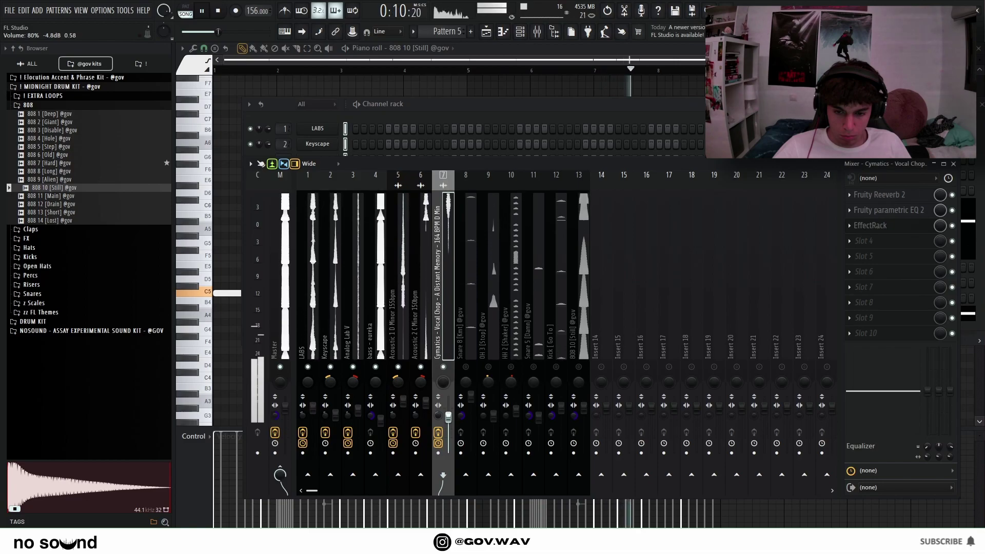
left_click_drag(319, 415, 320, 410)
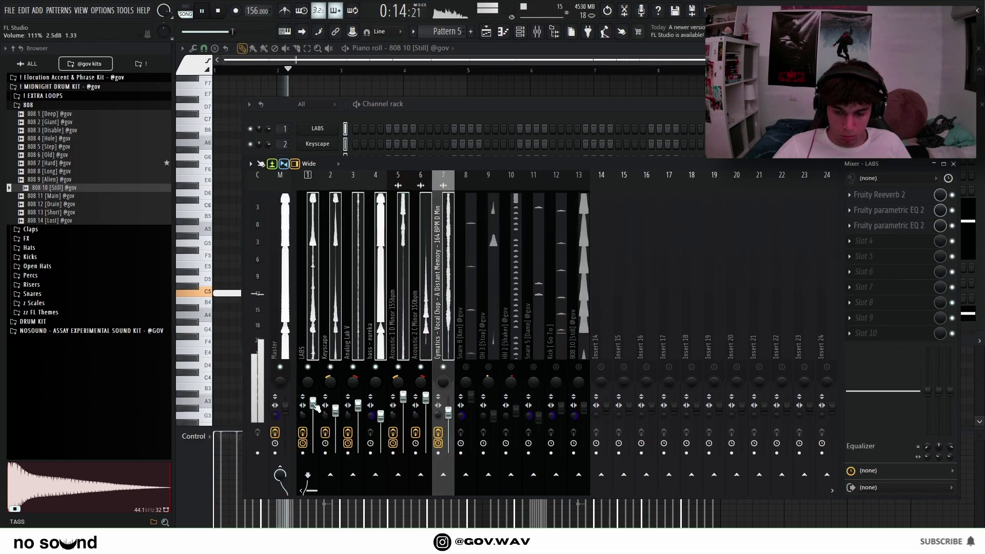
- Delete the drum and 808 clips on tracks 9 to 14 from the first eight bars of the playlist
left_click(337, 349)
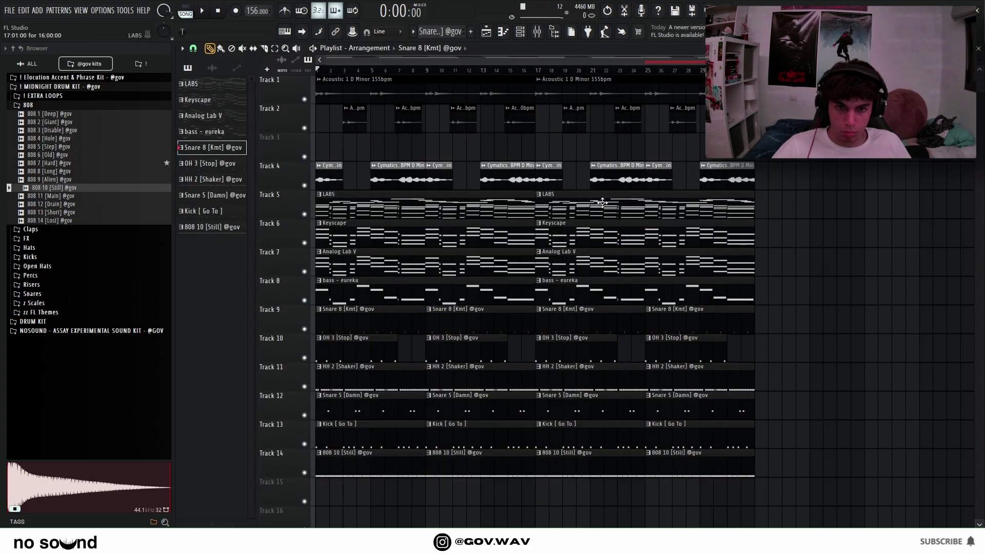
left_click_drag(370, 489, 368, 331)
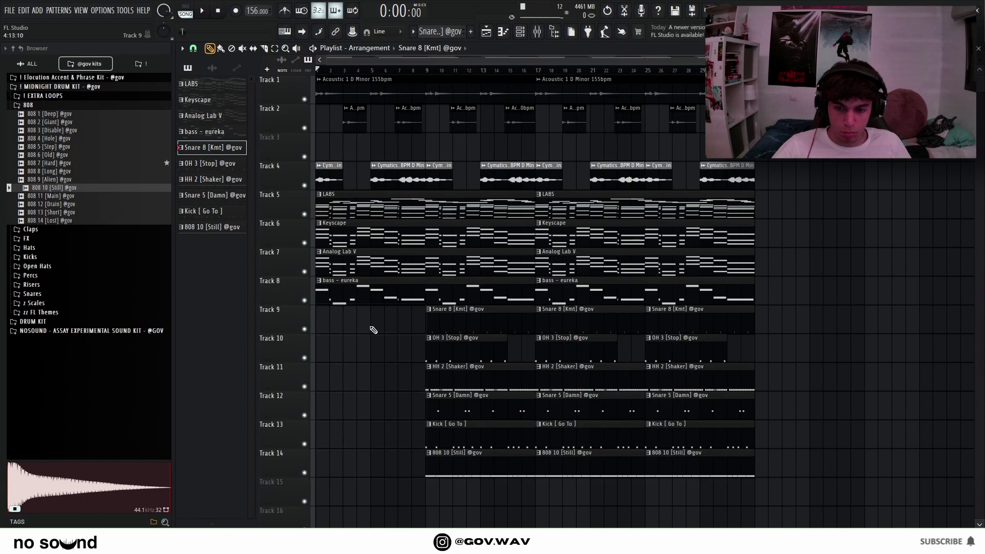
- Try to slice the melody clips in the playlist at the start of bar 9
key("c")
scroll(422, 317, "up", 5)
scroll(474, 303, "up", 1)
key("ctrl+z")
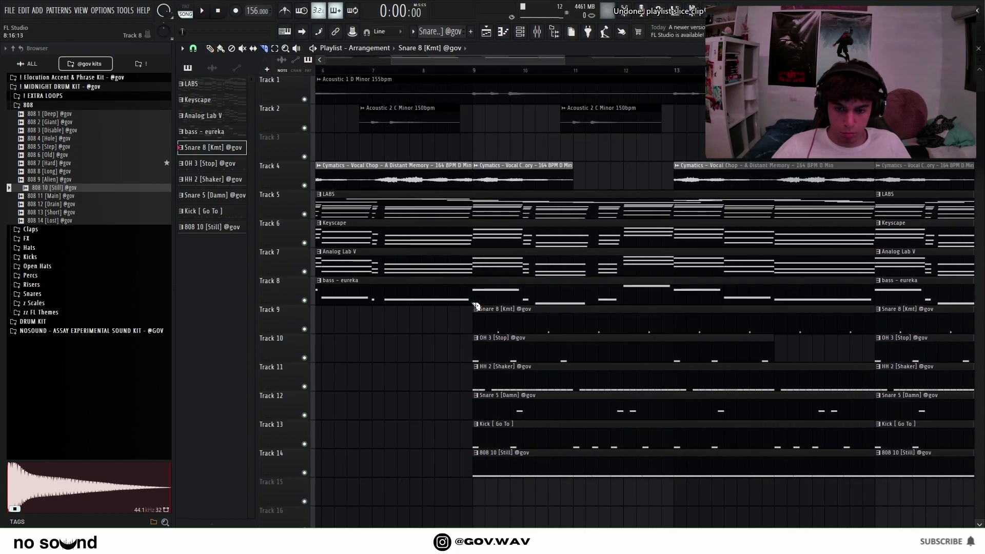
- Slice the bass - eureka clip at bar 9 to delete its first eight bars, and remove the drum and 808 clips from bars 9 to 16
left_click(473, 300)
scroll(436, 288, "down", 5)
left_click(210, 48)
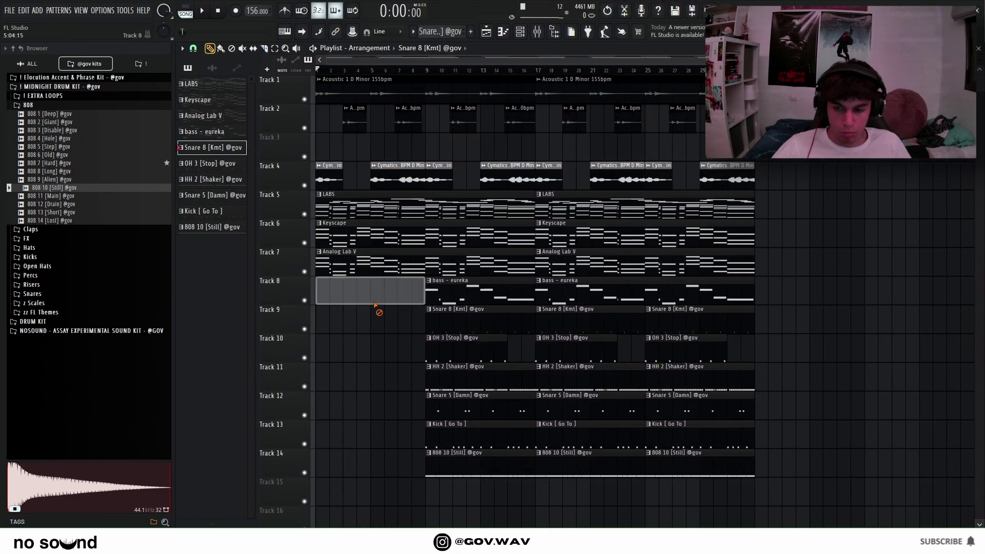
left_click_drag(468, 490, 462, 331)
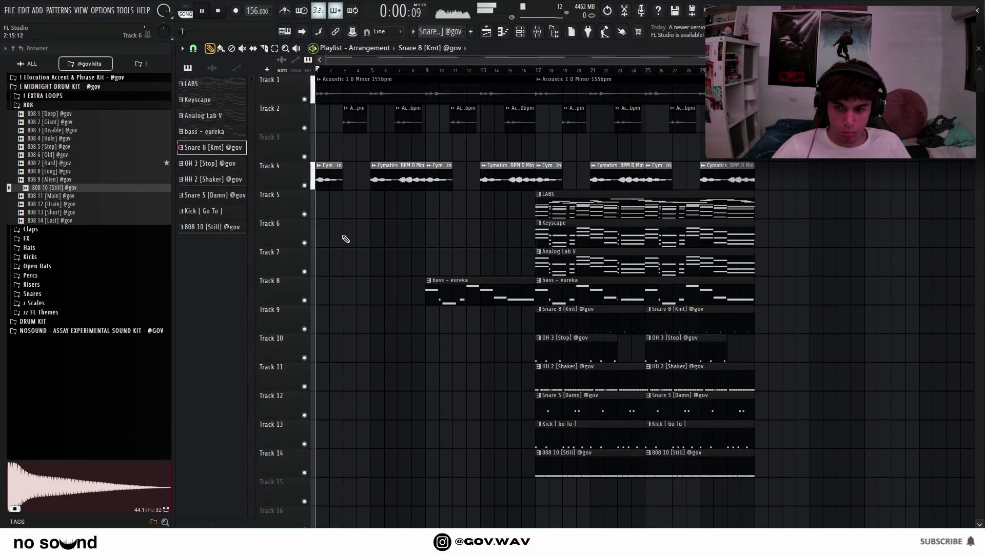
- Undo the melody clip deletion, and delete only the LABS and Analog Lab V clips from the first 16 bars
scroll(345, 239, "up", 5)
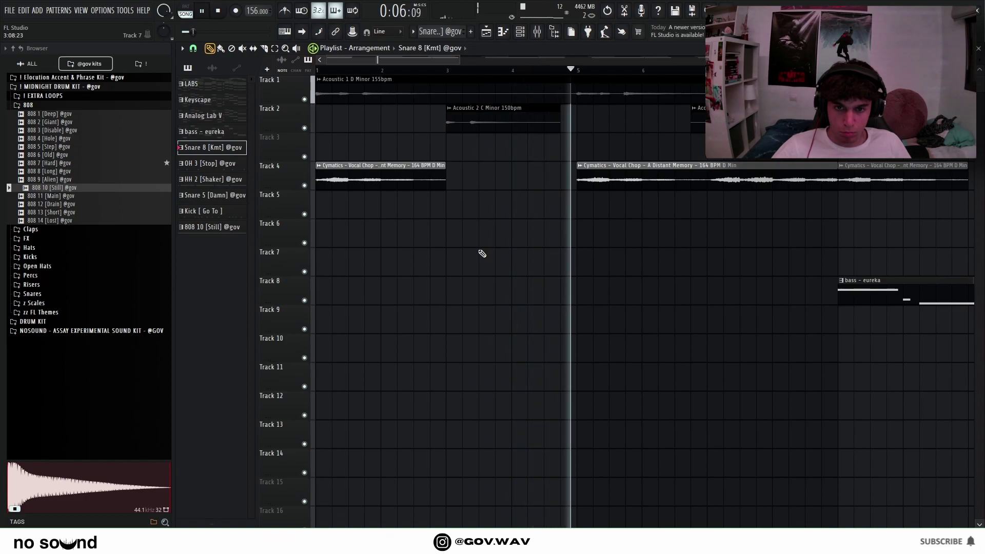
scroll(480, 252, "down", 5)
key("ctrl+z")
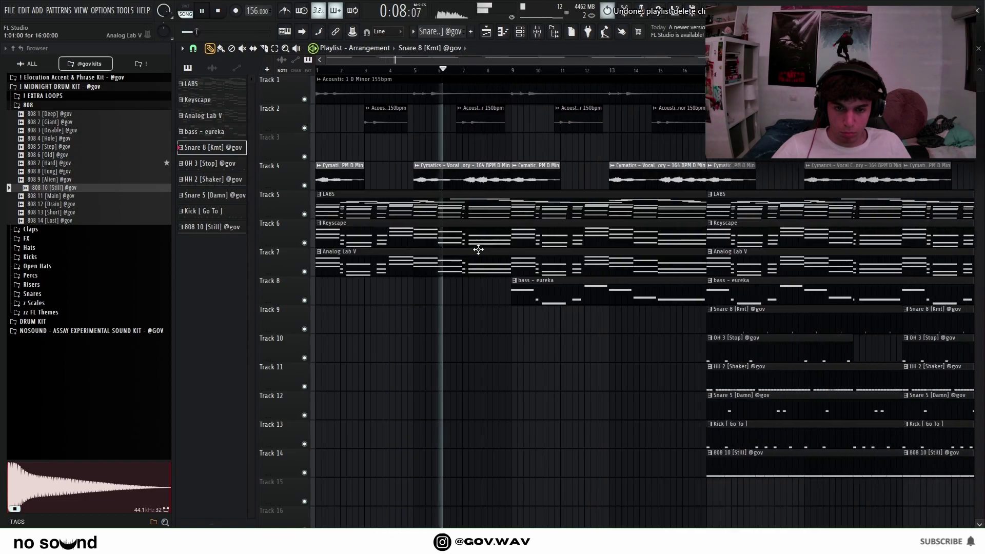
scroll(479, 249, "down", 1)
right_click(425, 212)
key("space")
right_click(434, 268)
- Play the intro from the start and delete the first Acoustic 2 guitar clip, at bar 3 on track 2
scroll(315, 280, "up", 4)
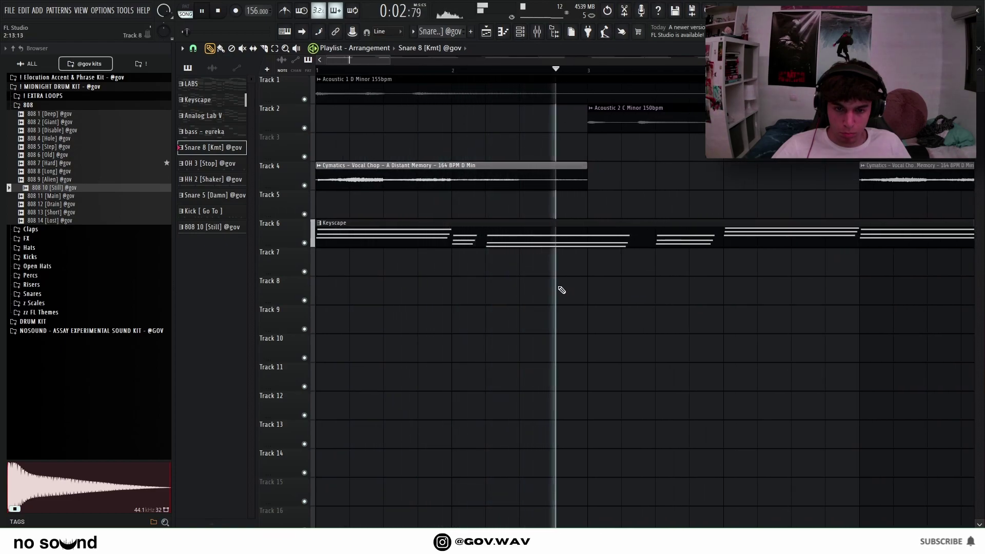
scroll(561, 290, "down", 3)
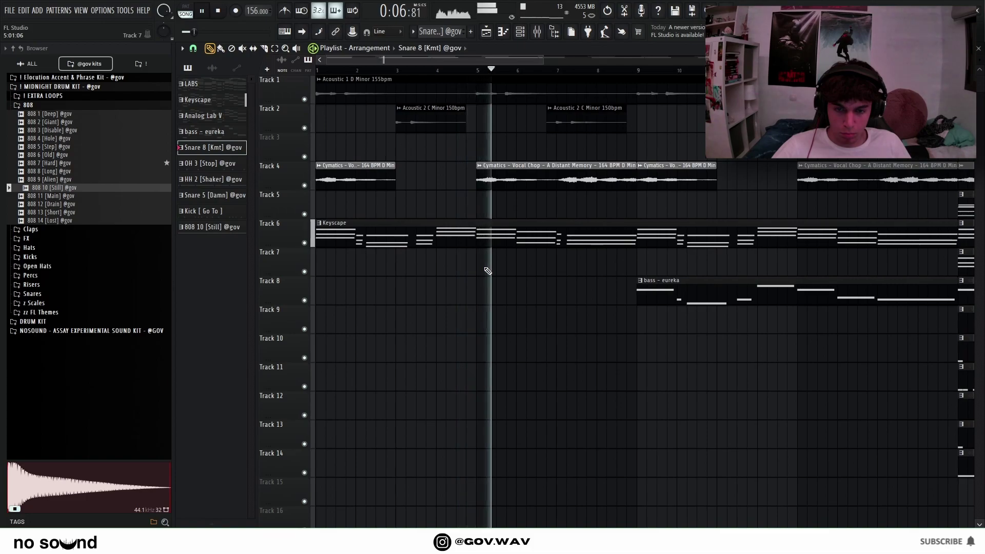
scroll(487, 270, "down", 3)
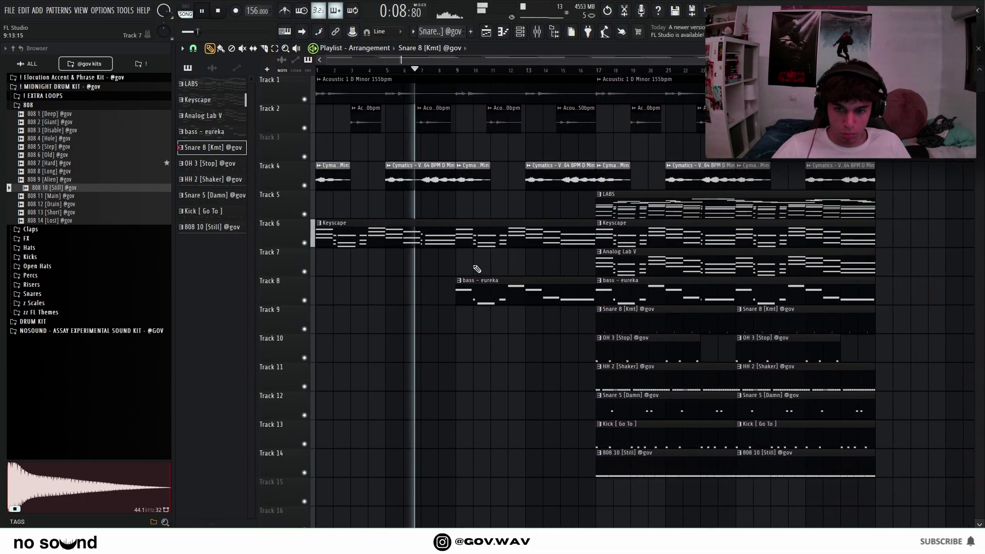
scroll(462, 266, "up", 4)
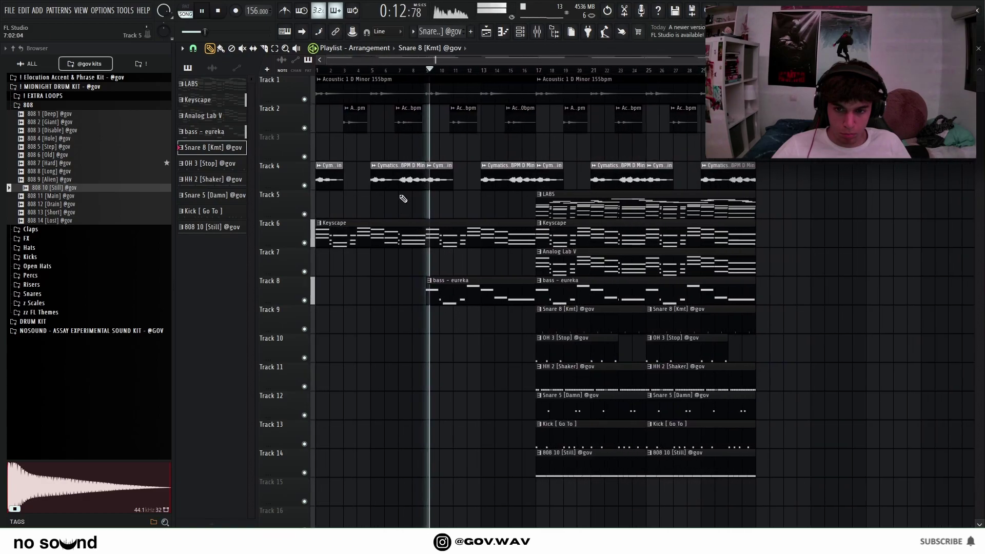
key("space")
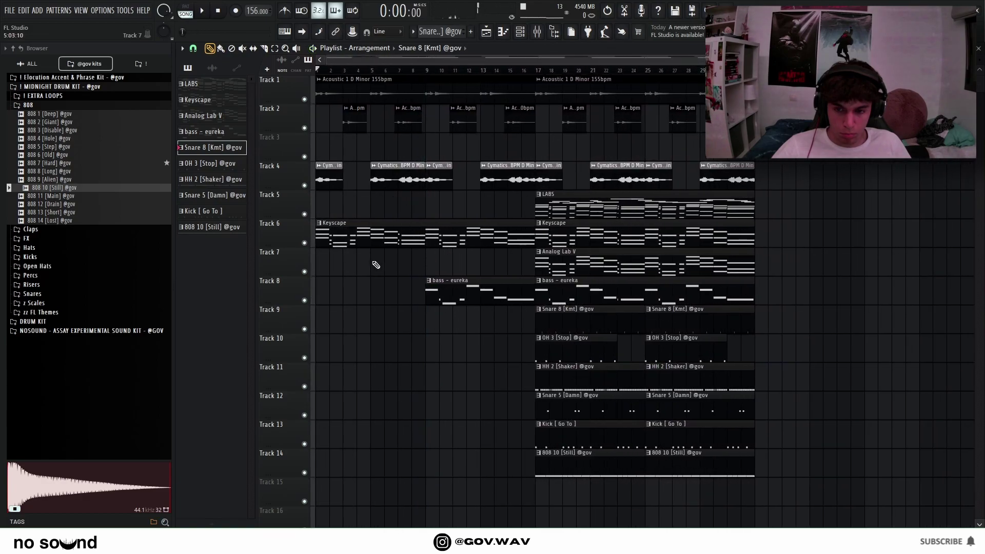
scroll(341, 213, "up", 5)
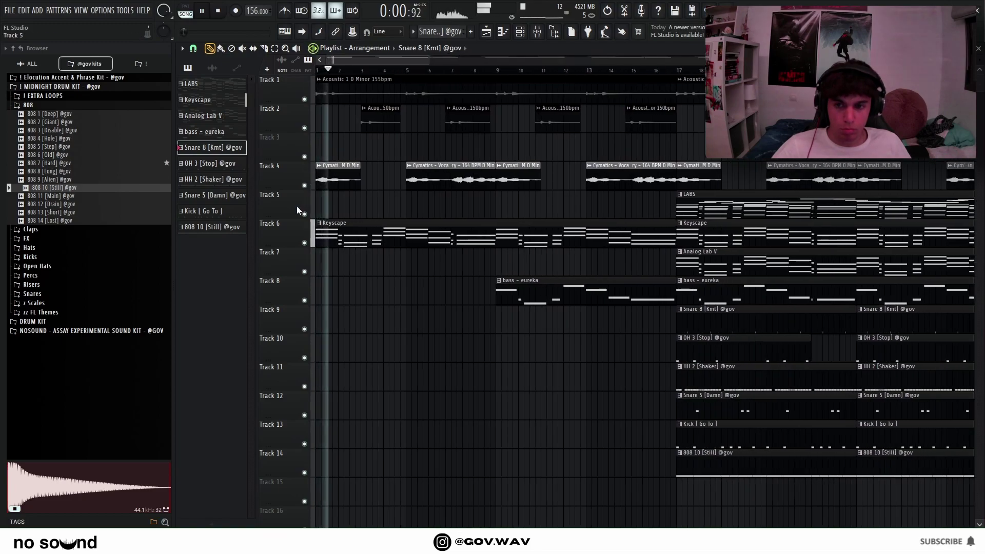
right_click(543, 136)
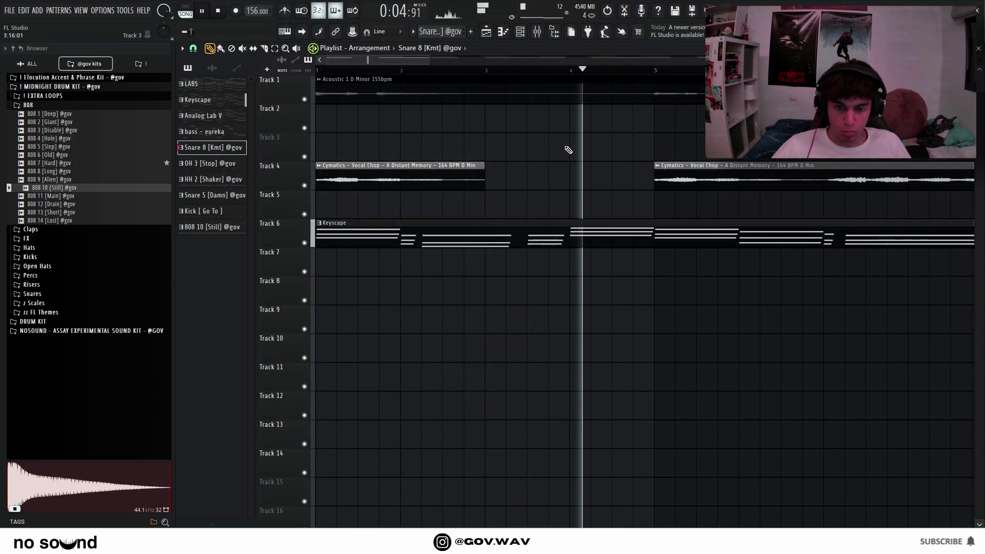
- Delete the vocal chop clip at bar 17 on track 4 and the bass - eureka clip starting at bar 17 on track 8
scroll(569, 150, "down", 6)
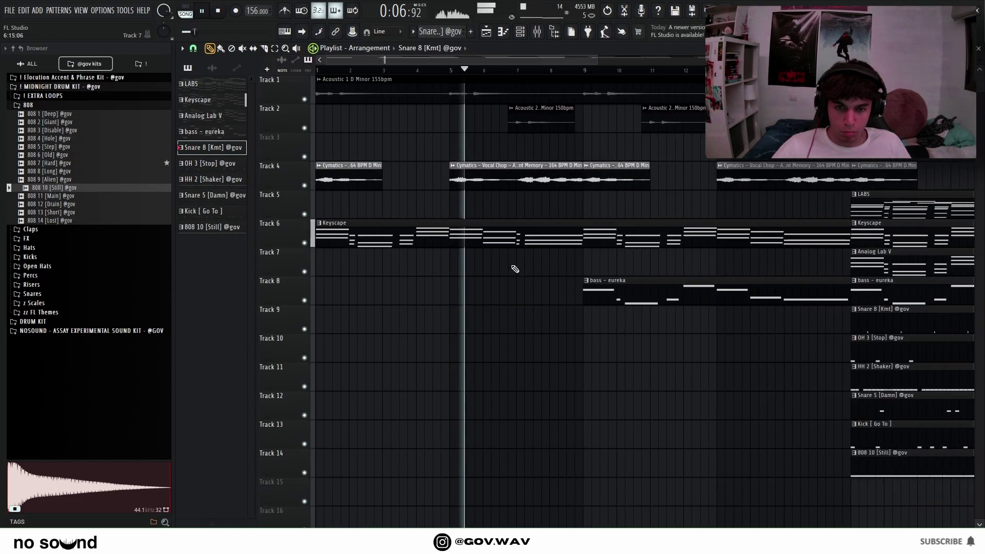
scroll(405, 298, "up", 6)
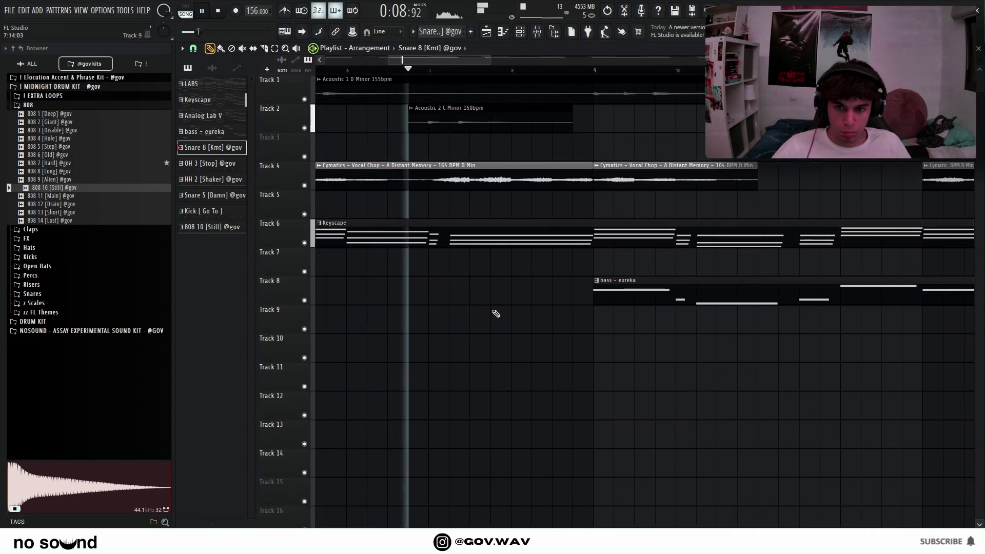
scroll(490, 318, "down", 6)
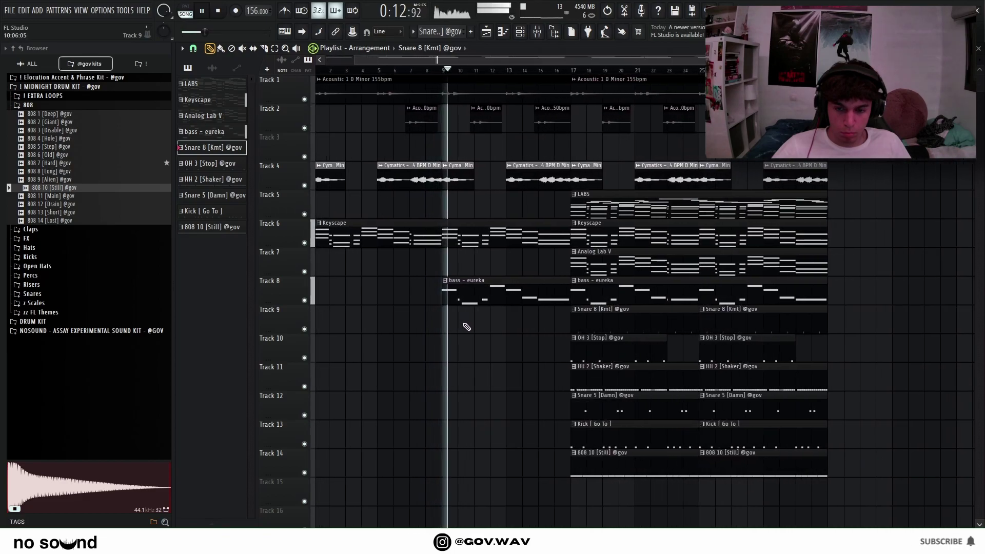
scroll(478, 328, "up", 6)
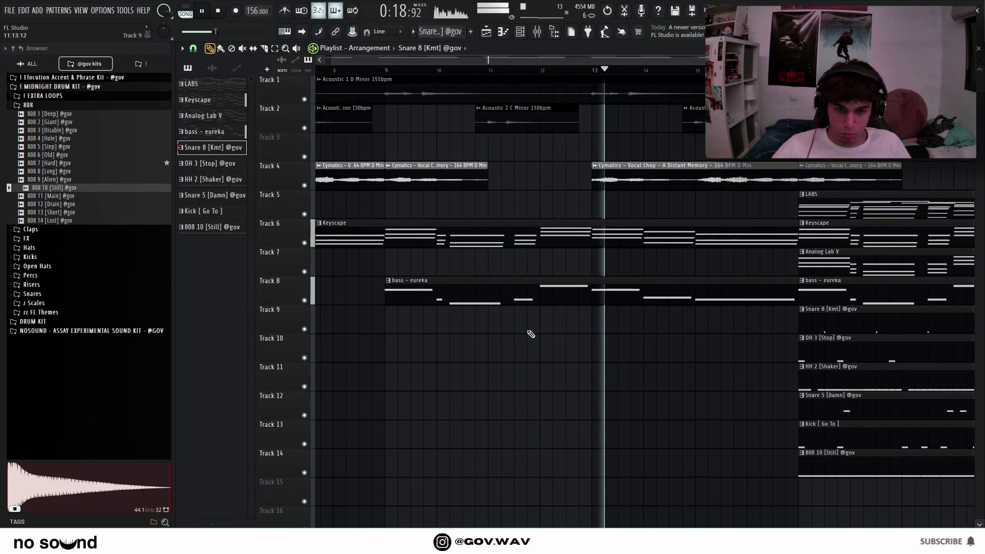
scroll(529, 308, "down", 4)
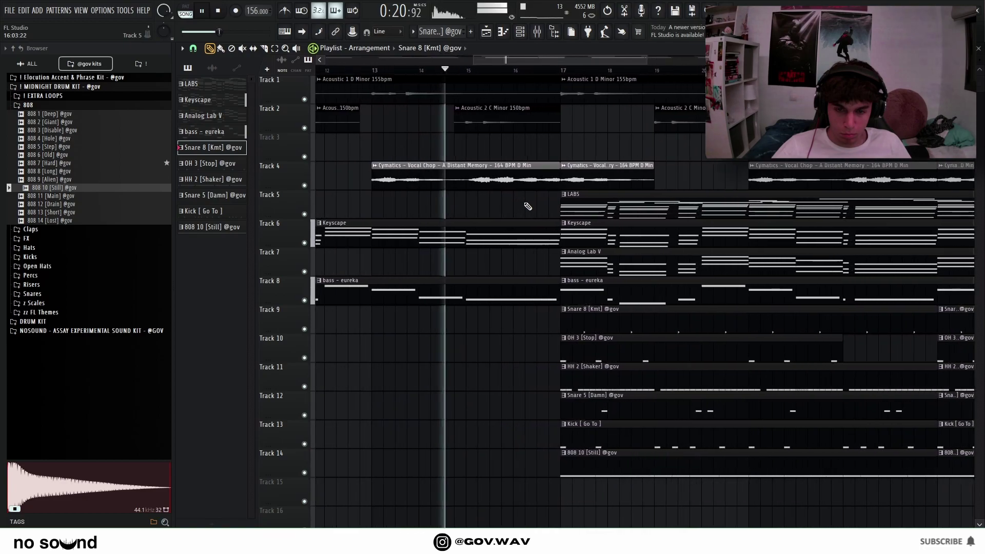
scroll(550, 154, "down", 3)
right_click(559, 176)
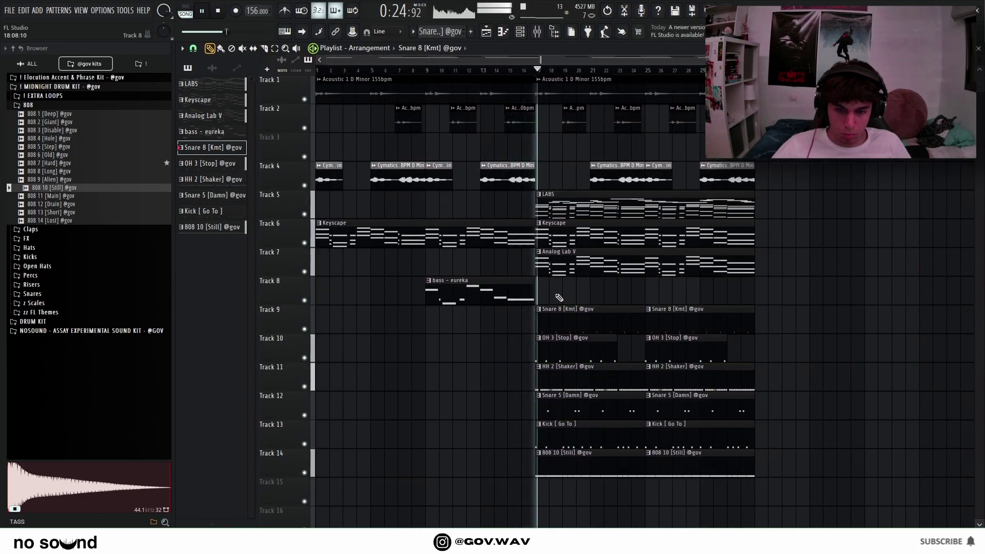
scroll(566, 299, "up", 6)
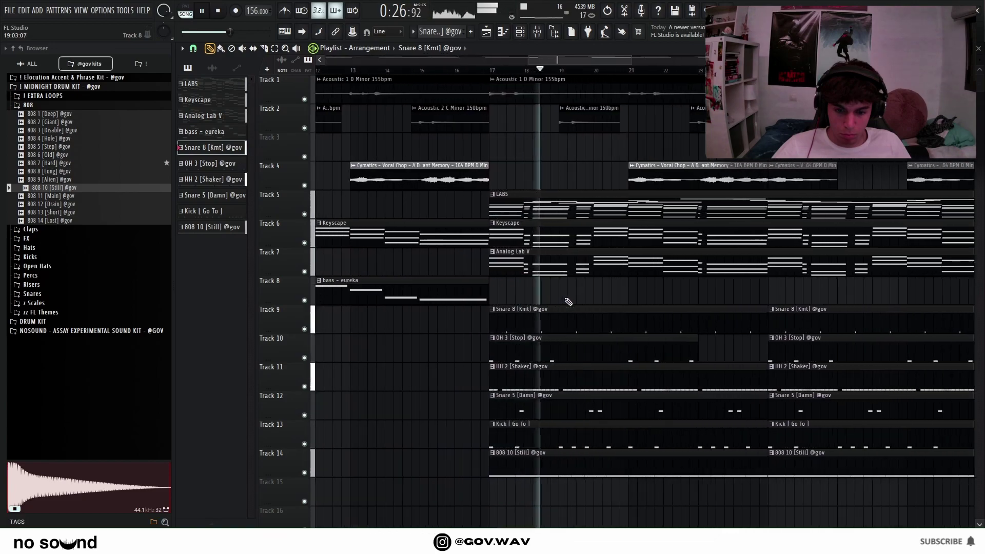
- Delete the LABS clip starting at bar 17 and the vocal chop clips at bars 25 and 29
scroll(566, 302, "down", 6)
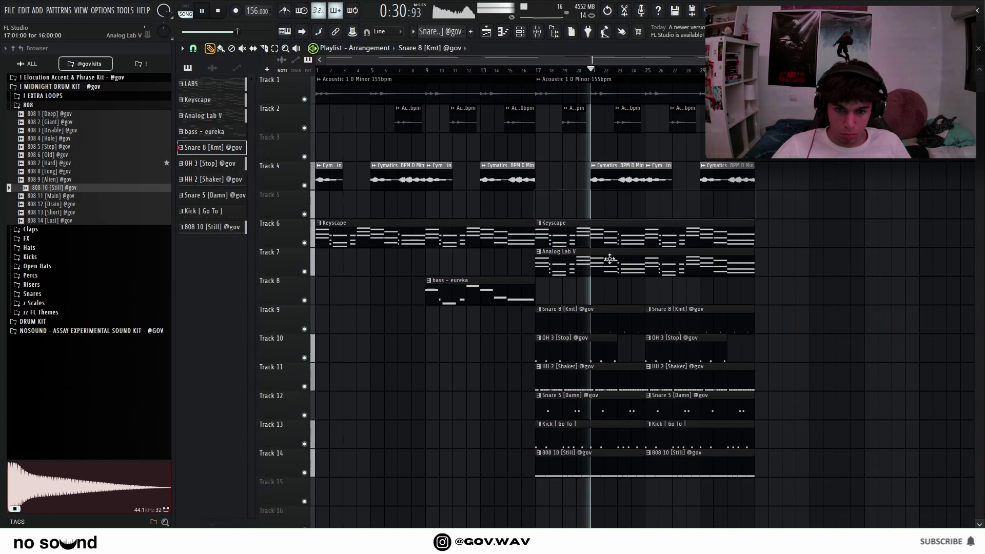
scroll(647, 201, "up", 2)
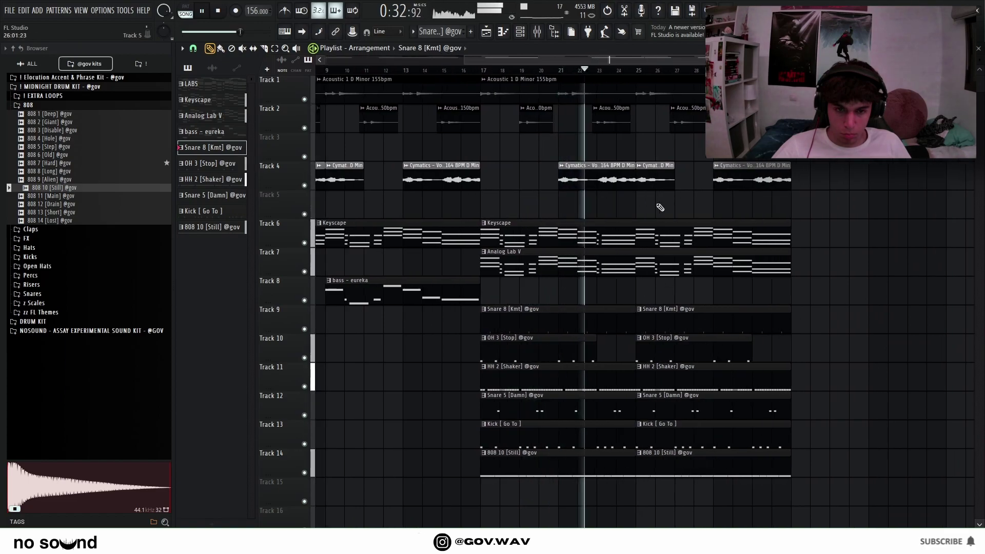
right_click(655, 189)
right_click(775, 183)
- Slice the Keyscape, Analog Lab V and Acoustic 1 clips at the start of bar 25
scroll(808, 359, "down", 2)
left_click_drag(792, 477, 657, 89)
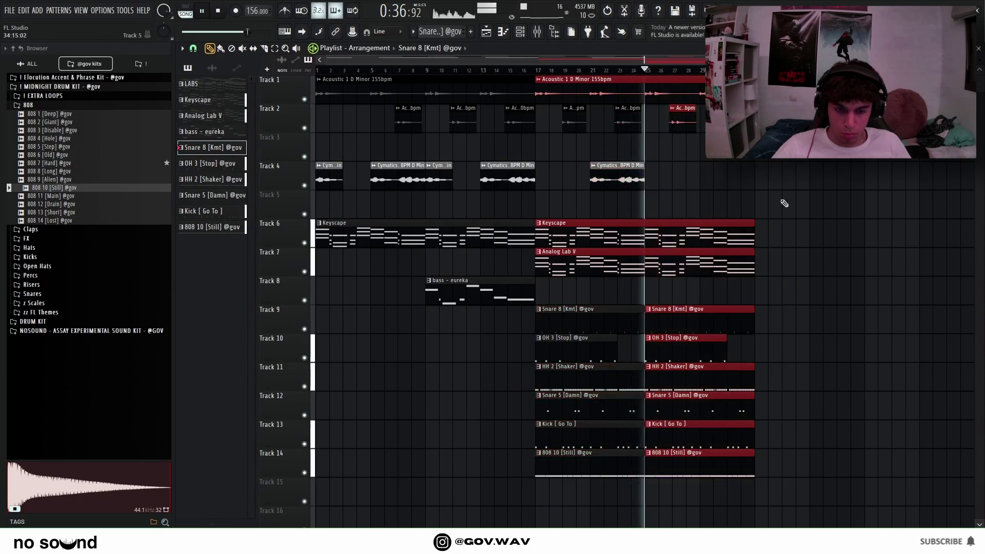
left_click(709, 206, "ctrl")
scroll(652, 237, "up", 5)
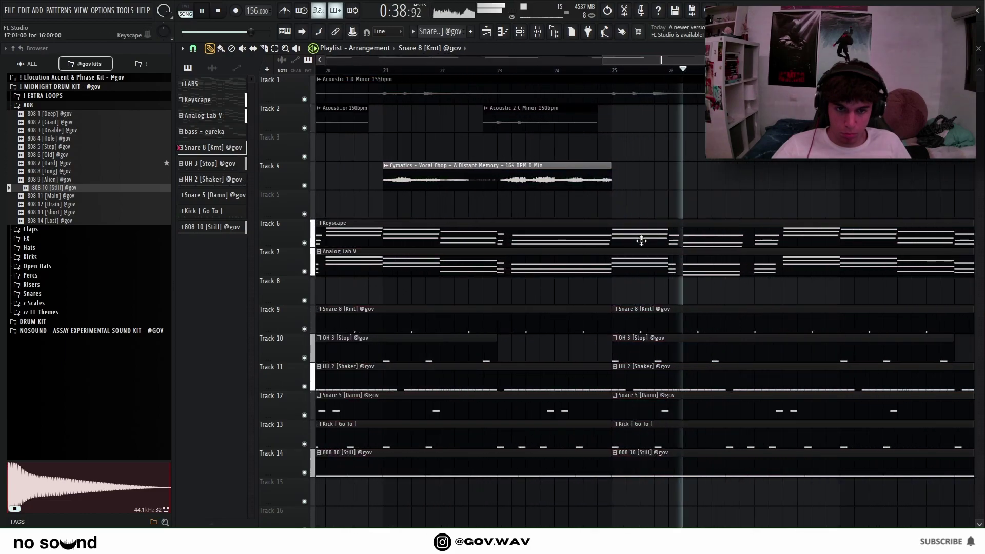
key("c")
left_click_drag(591, 287, 601, 237)
left_click_drag(595, 87, 594, 85)
scroll(587, 162, "down", 5)
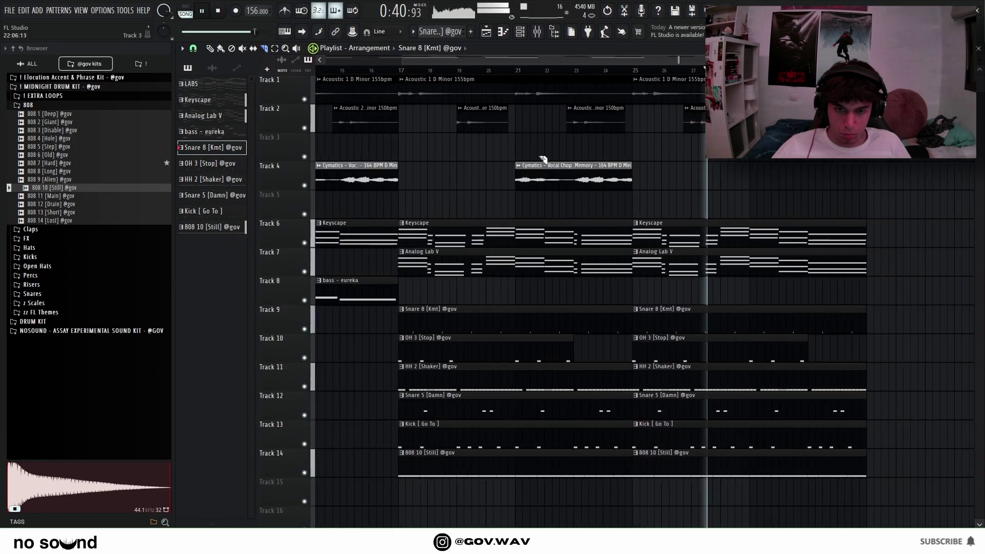
- Duplicate all clips in bars 25 to 32 so that they repeat from bar 33
left_click(210, 48)
left_click_drag(792, 466, 648, 88)
key("ctrl+b")
left_click(830, 205, "ctrl")
scroll(828, 192, "down", 3)
scroll(762, 241, "up", 2)
scroll(713, 267, "down", 3)
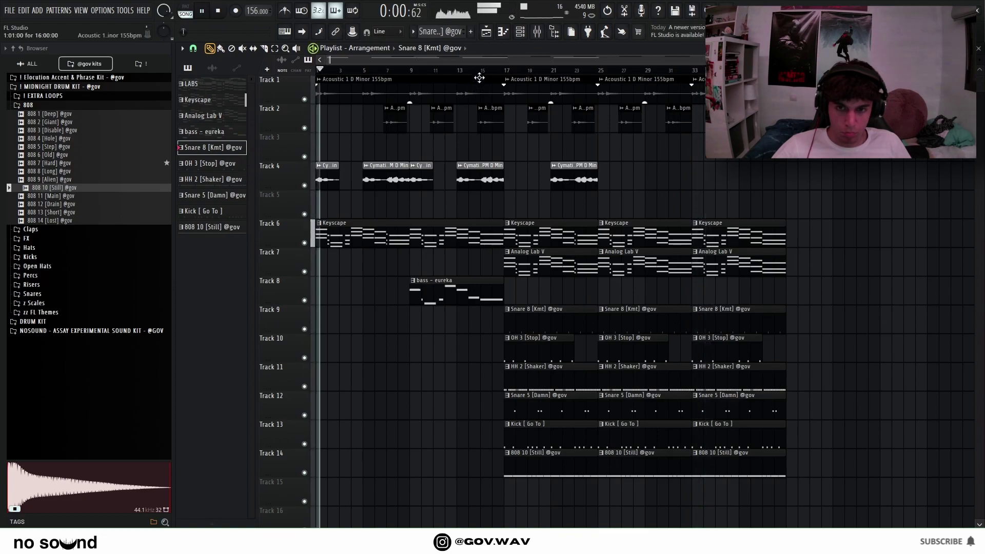
- Duplicate the clips of bars 33 to 40 to bar 41, and delete the Acoustic guitar clips from bar 33 on
left_click_drag(824, 409, 711, 87)
left_click_drag(823, 476, 699, 87)
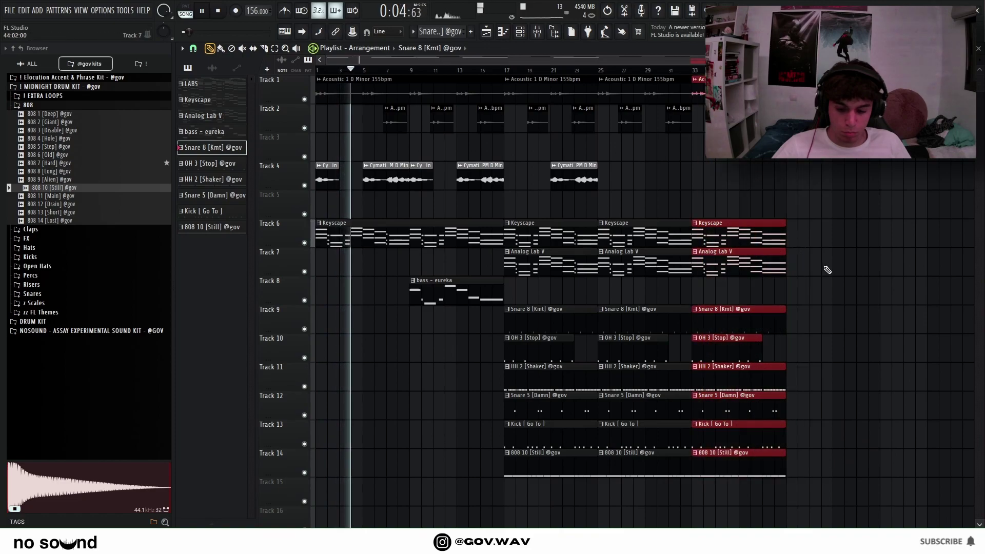
key("ctrl+b")
key("ctrl+d")
scroll(760, 215, "down", 1)
right_click(685, 88)
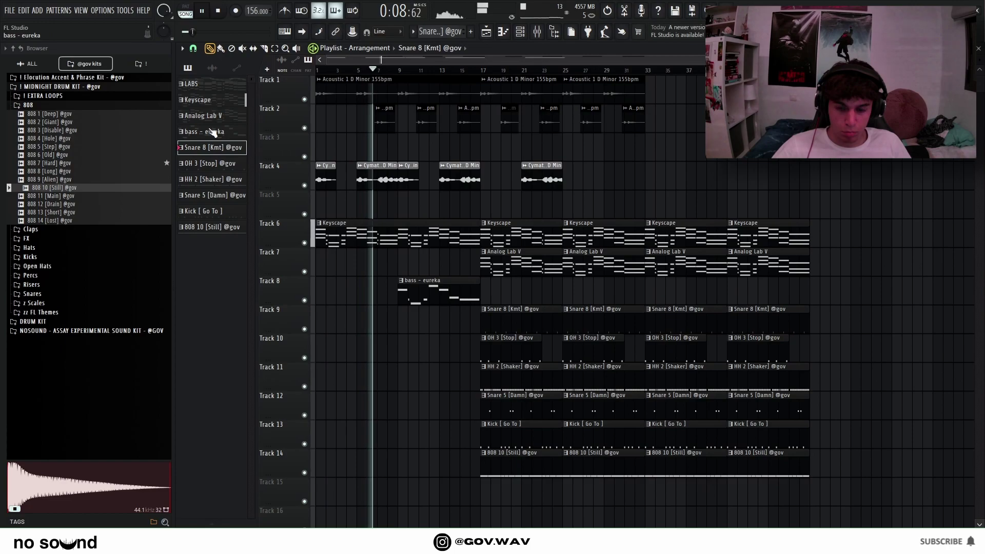
- Place the LABS pattern on track 5 starting at bar 33, above the Keyscape and Analog Lab V clips
left_click_drag(325, 118, 646, 205)
scroll(722, 221, "up", 1)
scroll(721, 221, "up", 3)
key("c")
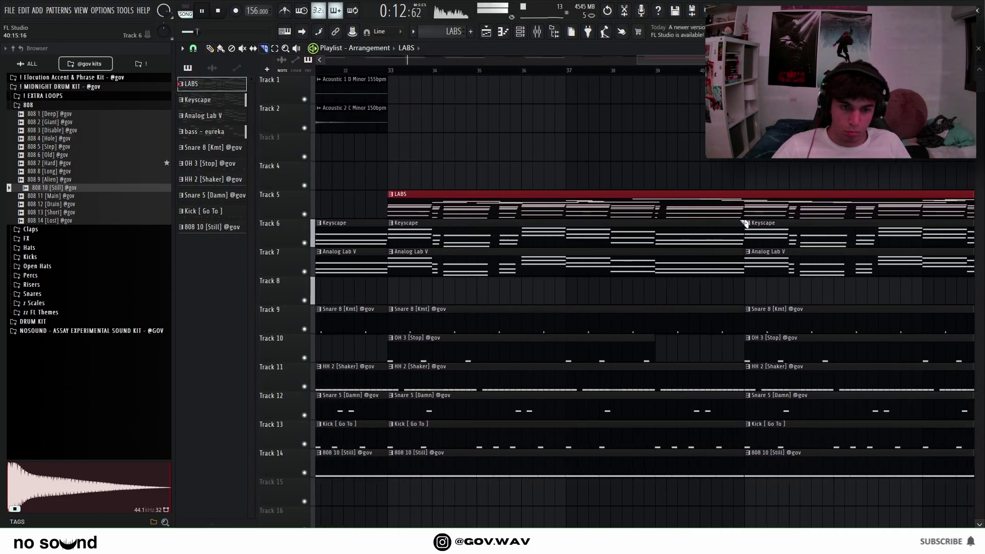
key("ctrl+d")
scroll(729, 221, "down", 4)
left_click(211, 48)
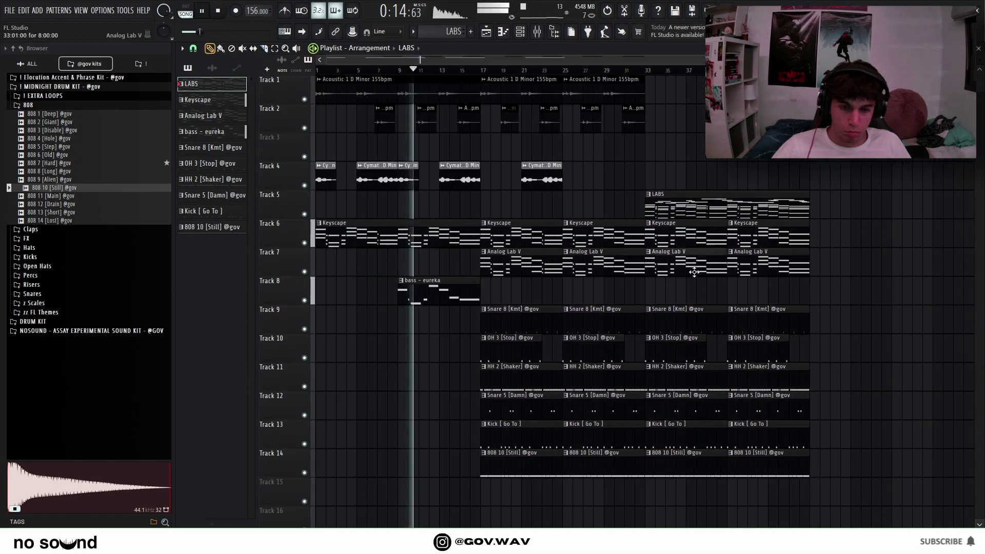
- Play the arrangement from just before bar 17 and delete the Snare 5 [Damn] and 808 10 [Still] clips at bar 17
key("space")
key("space")
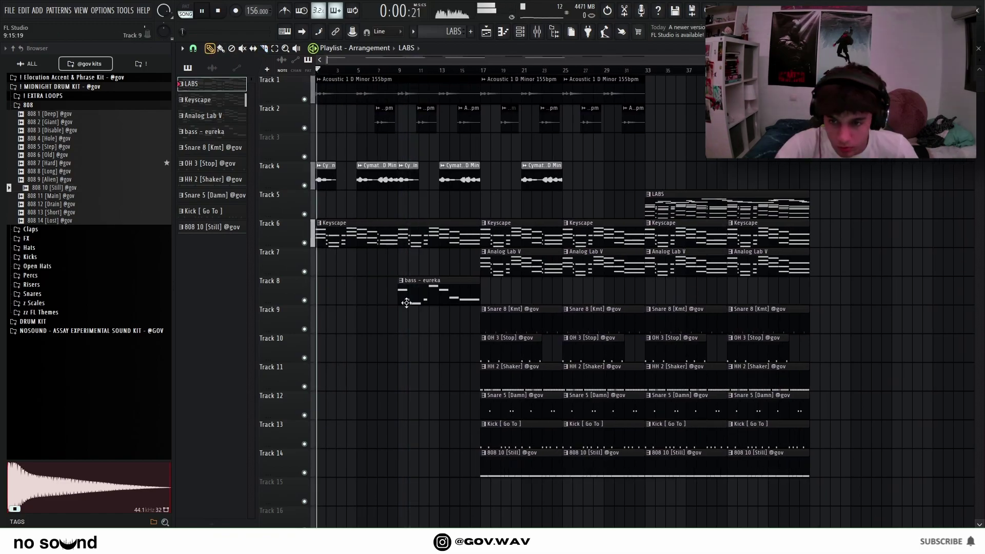
left_click(469, 71)
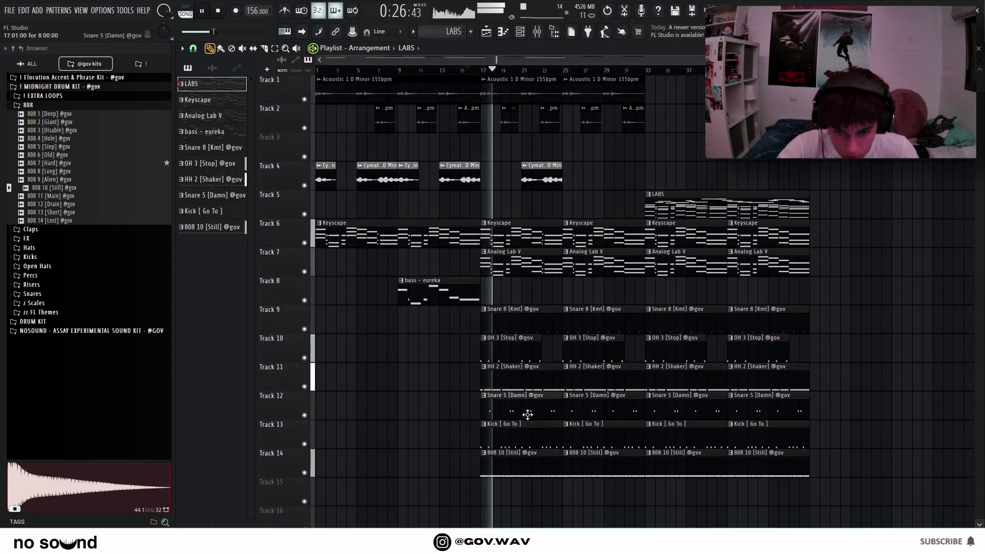
right_click(527, 415)
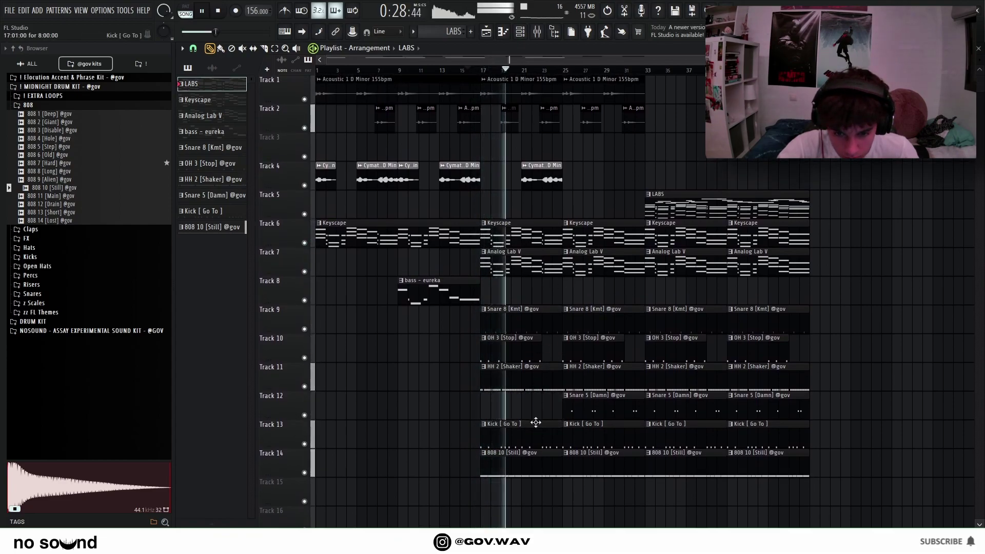
scroll(529, 418, "up", 5)
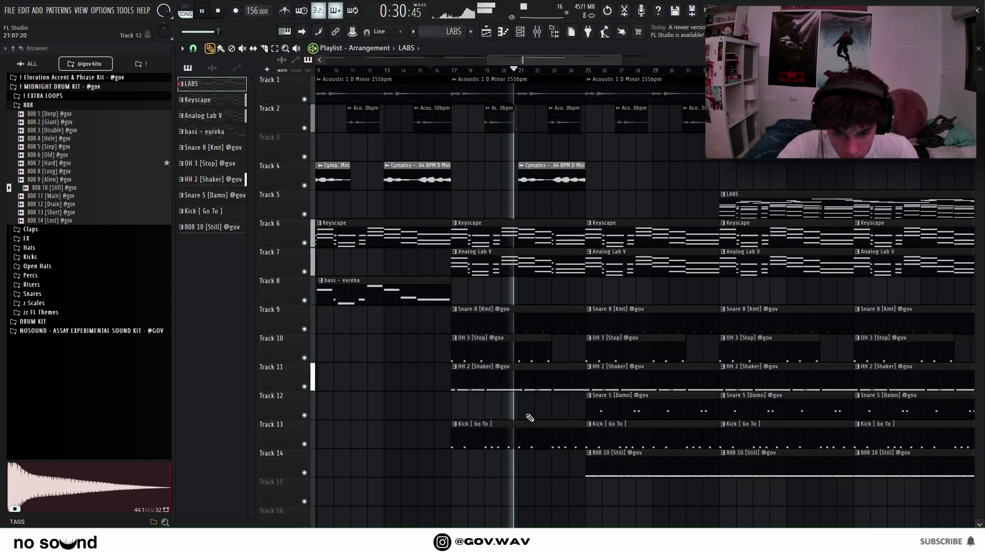
scroll(529, 418, "down", 5)
- Add a bass - eureka clip spanning bars 17 to 32 on track 8, and delete the 808 10 [Still] clip at bar 25
left_click(452, 295)
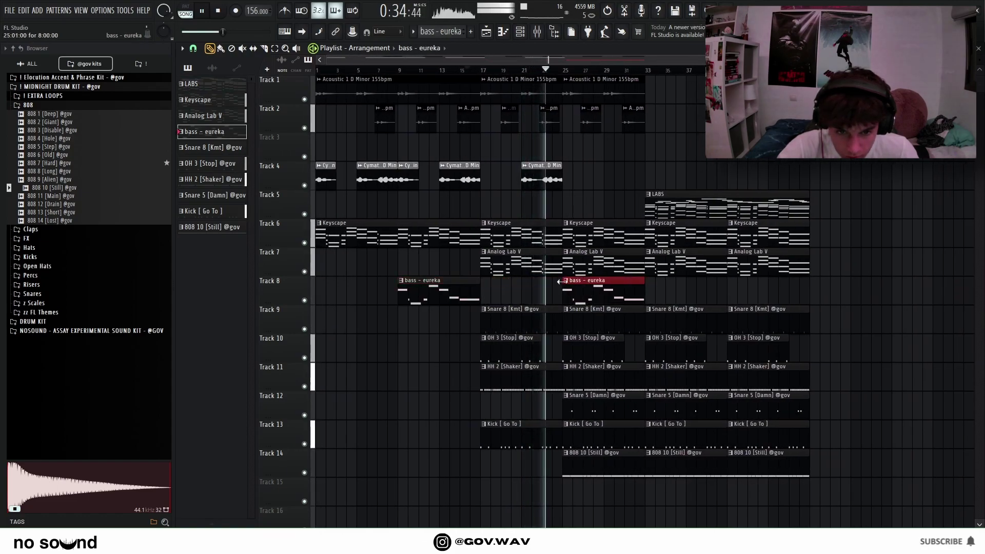
scroll(579, 297, "up", 5)
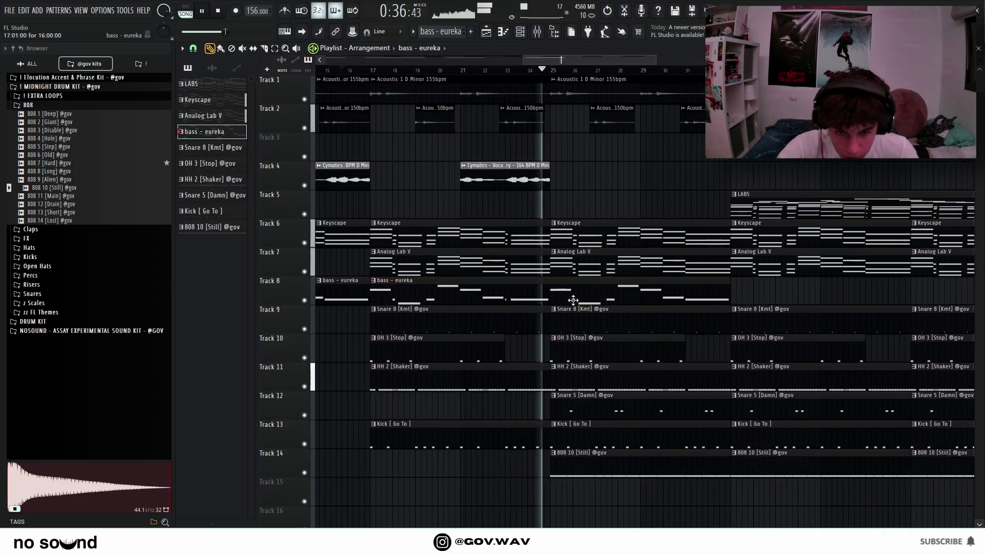
scroll(593, 482, "down", 5)
right_click(608, 462)
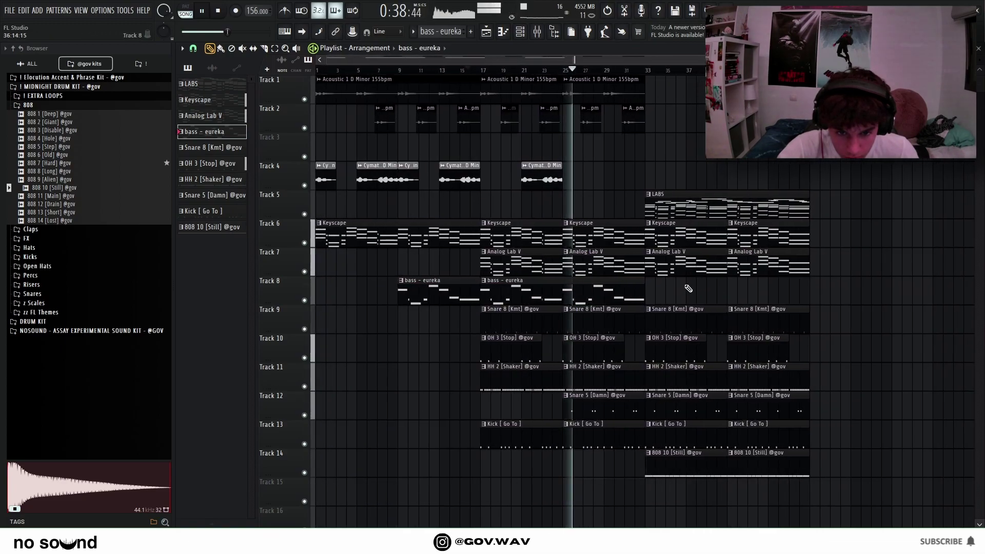
- Trim the Keyscape, Analog Lab V, bass and drum clips to end halfway through bar 32, leaving a gap before the drop at bar 33
scroll(622, 315, "up", 5)
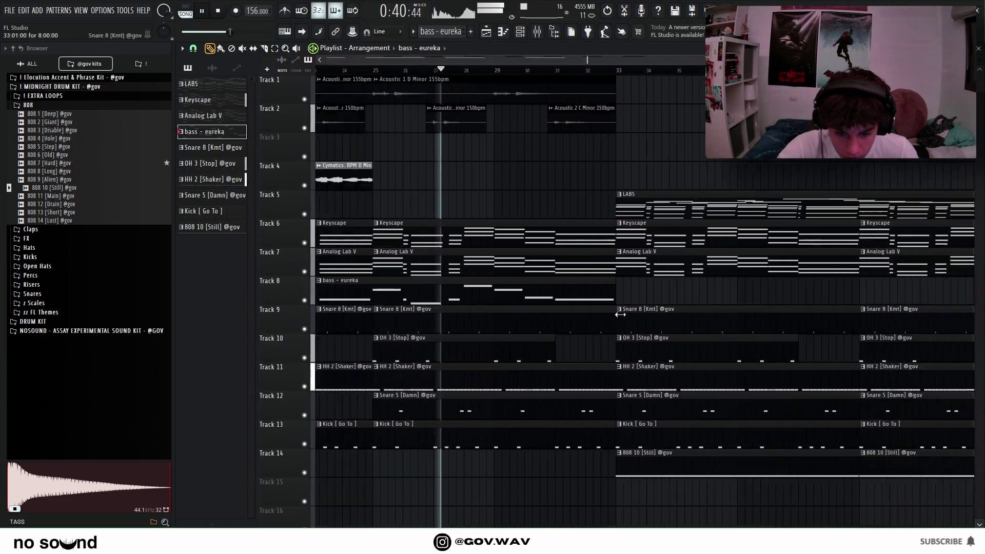
scroll(667, 354, "down", 5)
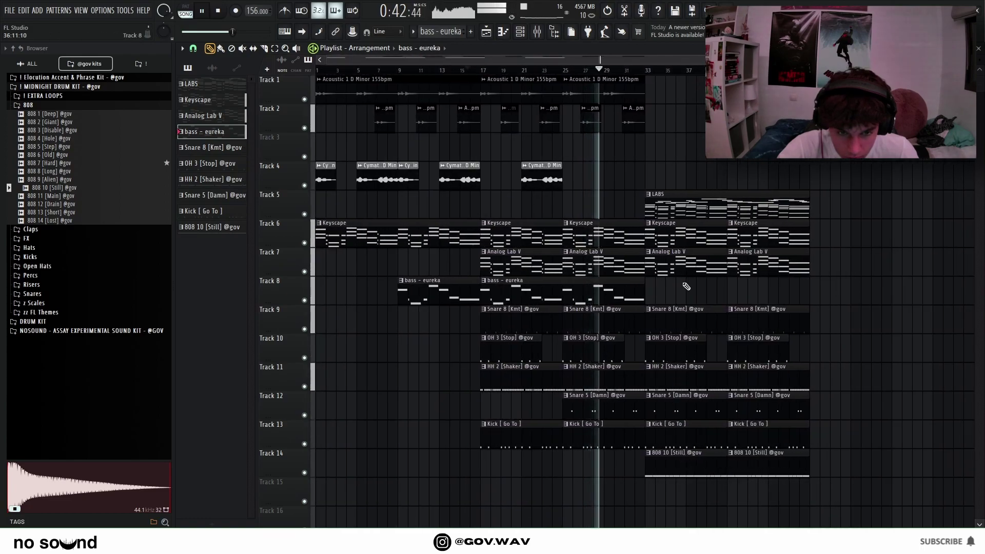
scroll(682, 287, "up", 3)
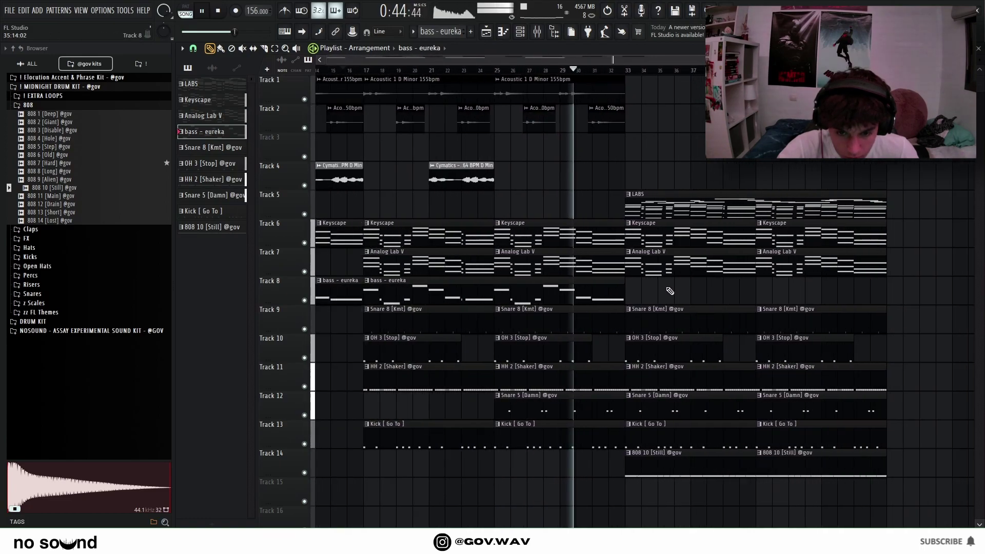
scroll(686, 192, "up", 3)
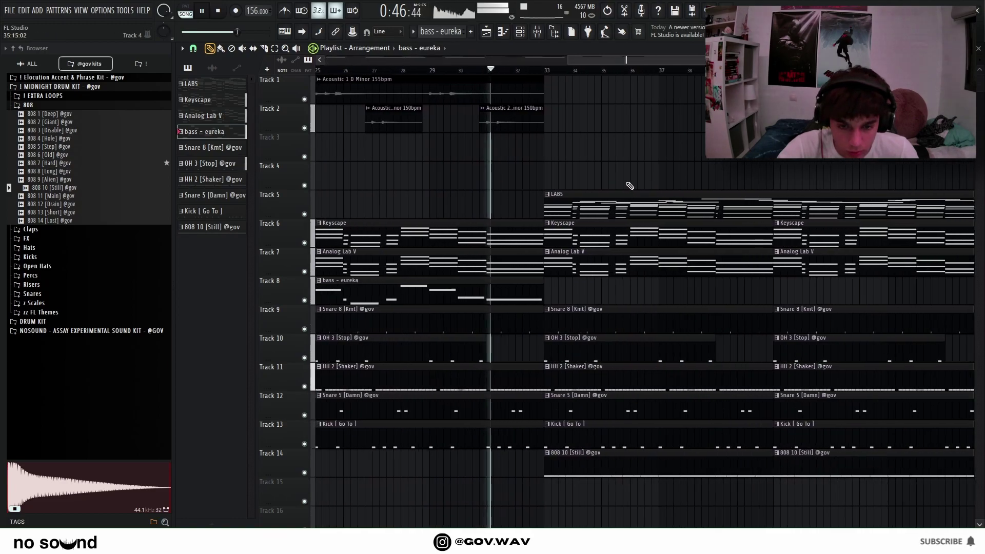
scroll(497, 392, "up", 3)
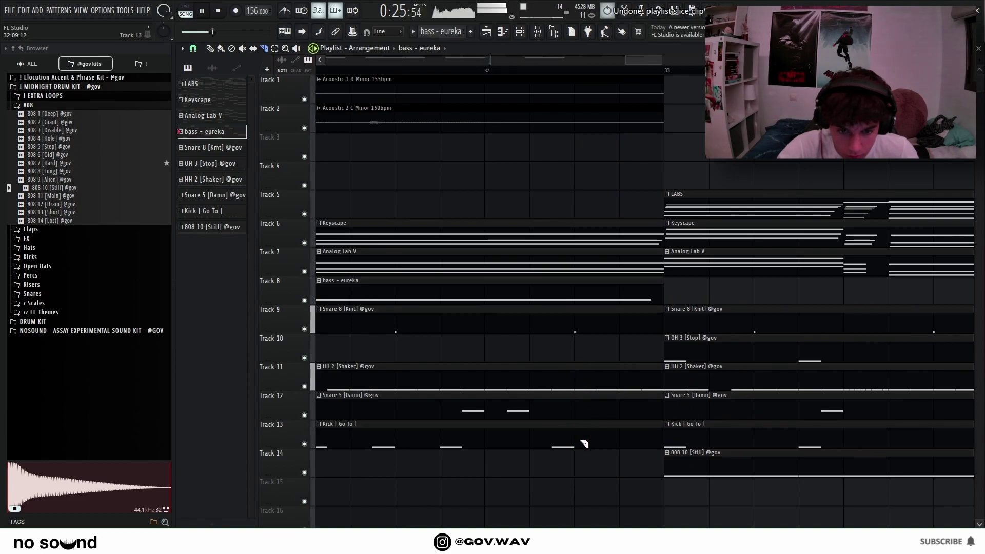
scroll(576, 224, "down", 3)
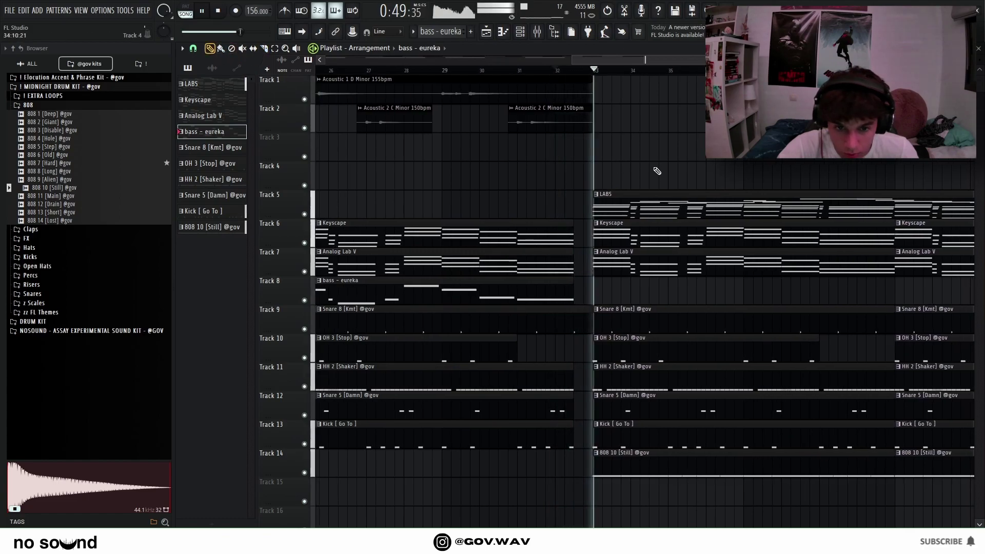
- Copy the Cymatics vocal chop clips of bars 1 to 16 to bar 33 on track 4, and play the transition into the drop
scroll(658, 170, "down", 4)
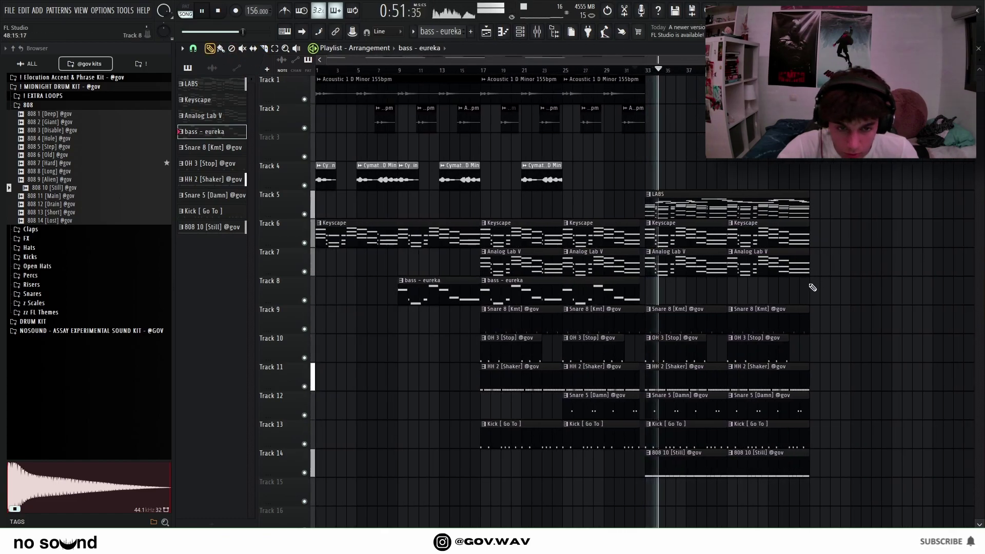
scroll(700, 293, "up", 5)
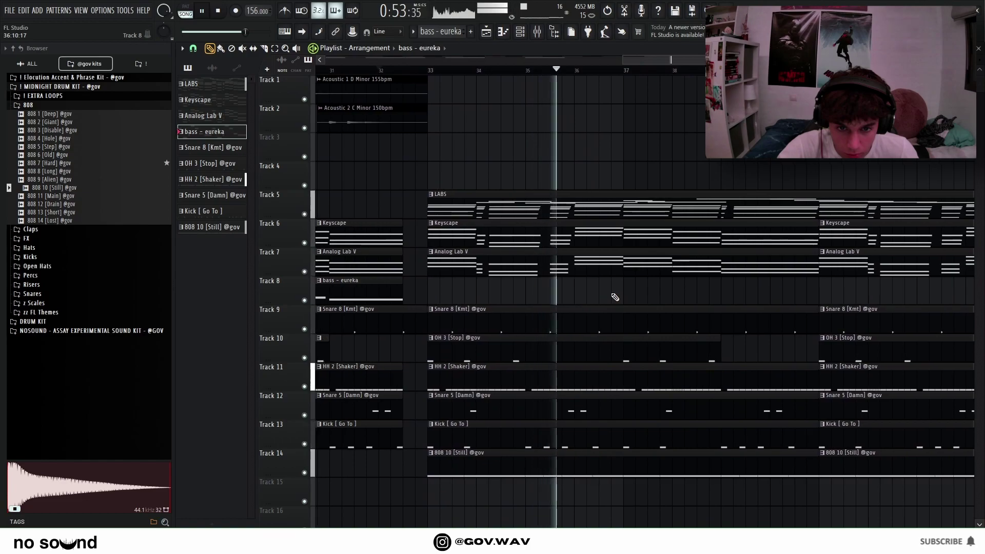
scroll(615, 298, "down", 4)
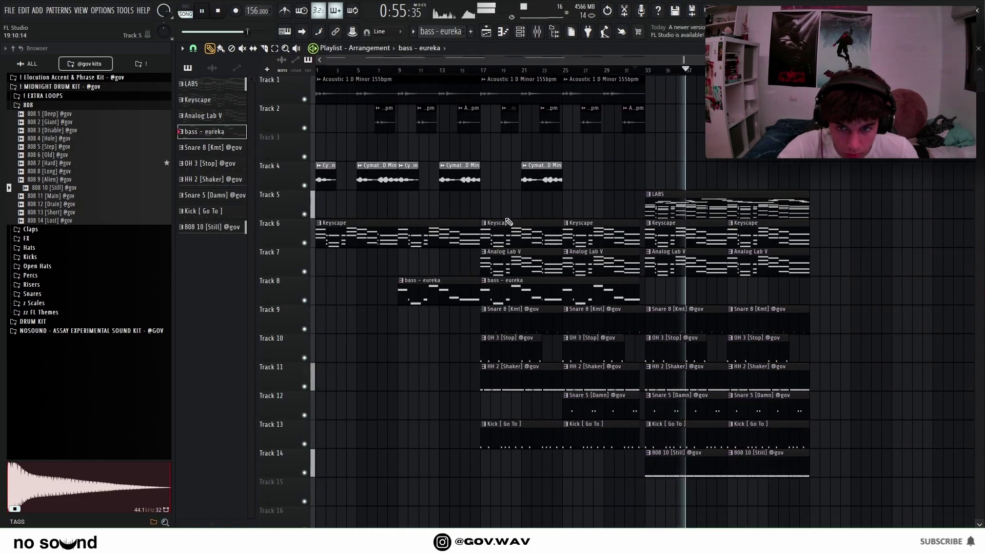
left_click_drag(489, 198, 683, 177)
key("space")
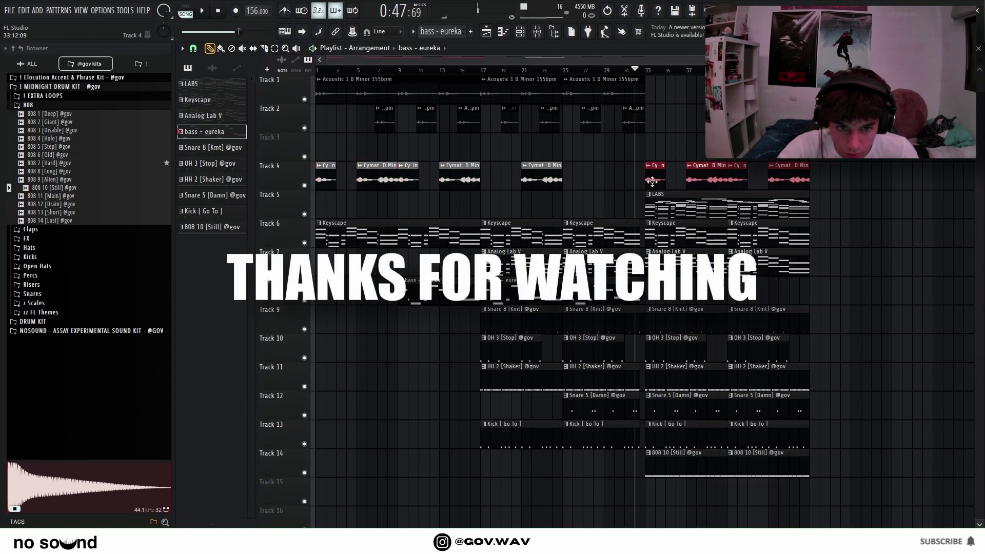
key("space")
scroll(655, 188, "up", 5)
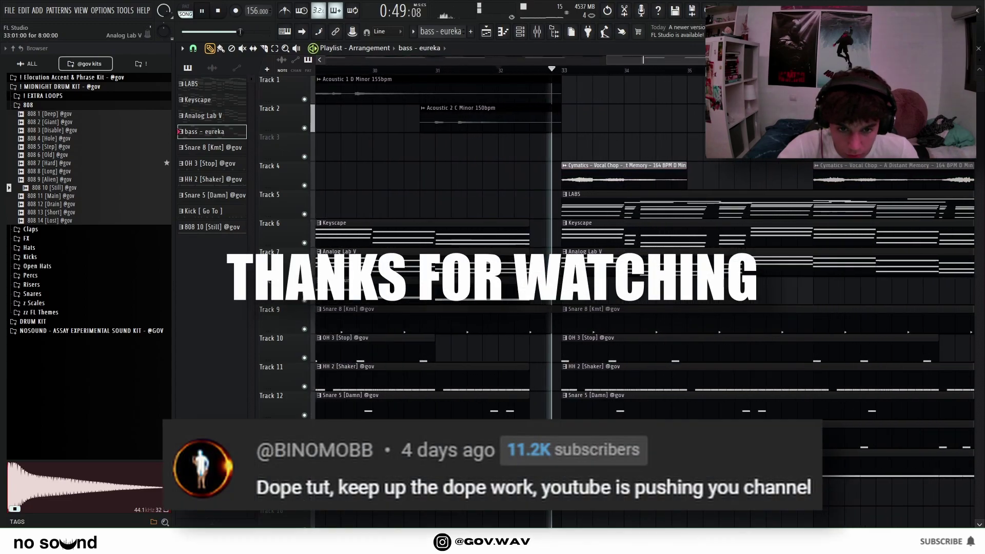